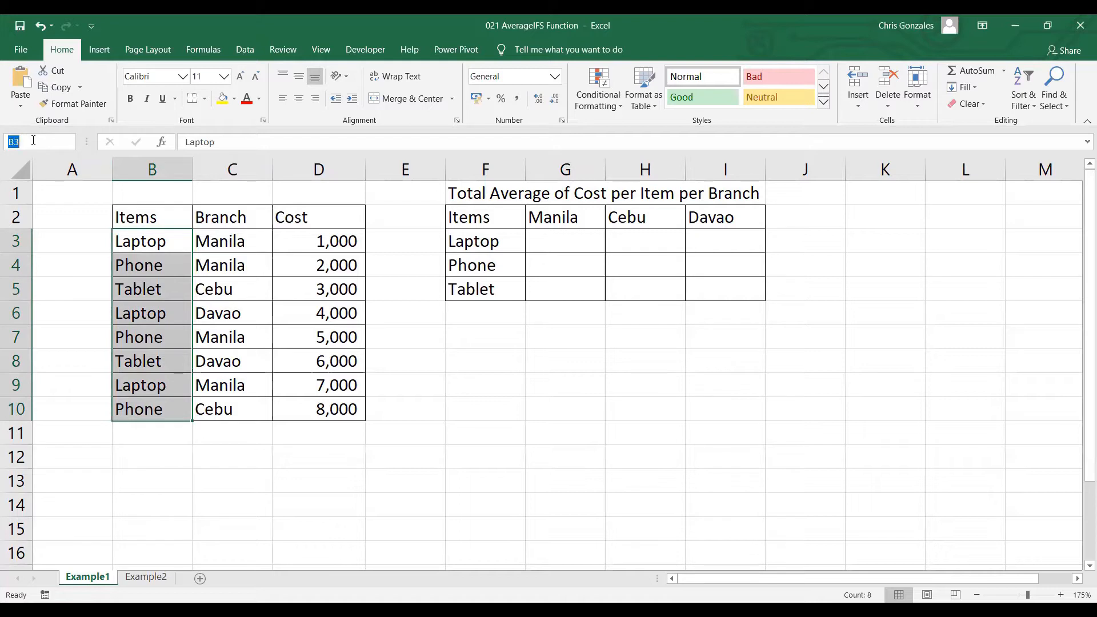
Name the item cells B3:B10 on the Example1 sheet as ITEMS
{"action": "type", "text": "ITEMS"}
{"action": "key", "text": "Return"}
Define the name BRANCH for the branch cells C3:C10
{"action": "left_click", "coordinate": [228, 242]}
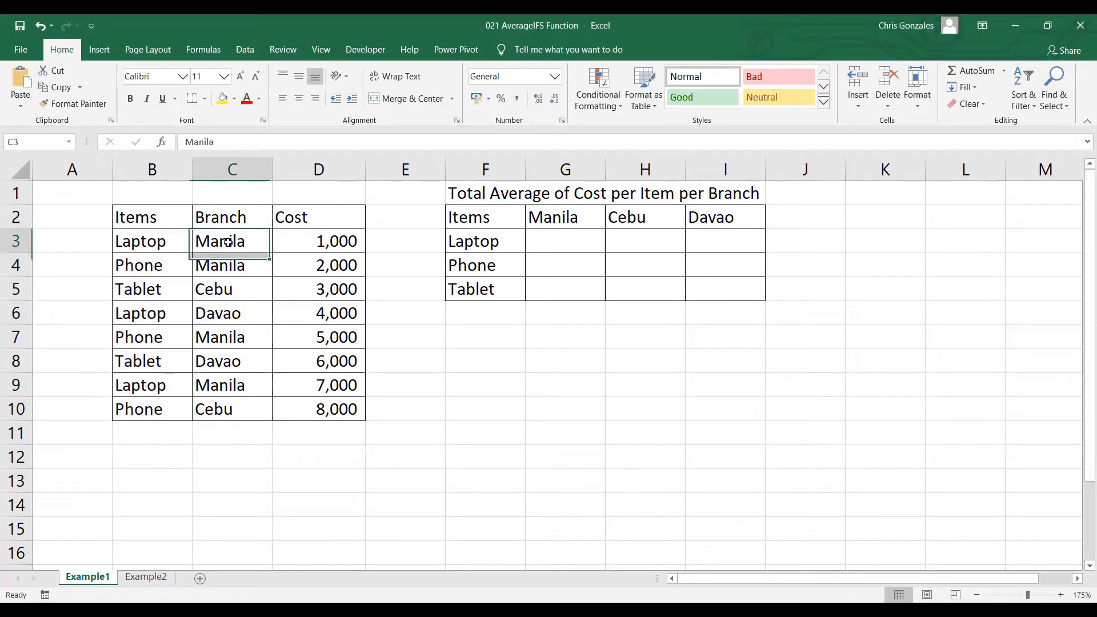
{"action": "left_click_drag", "start_coordinate": [228, 241], "coordinate": [228, 410]}
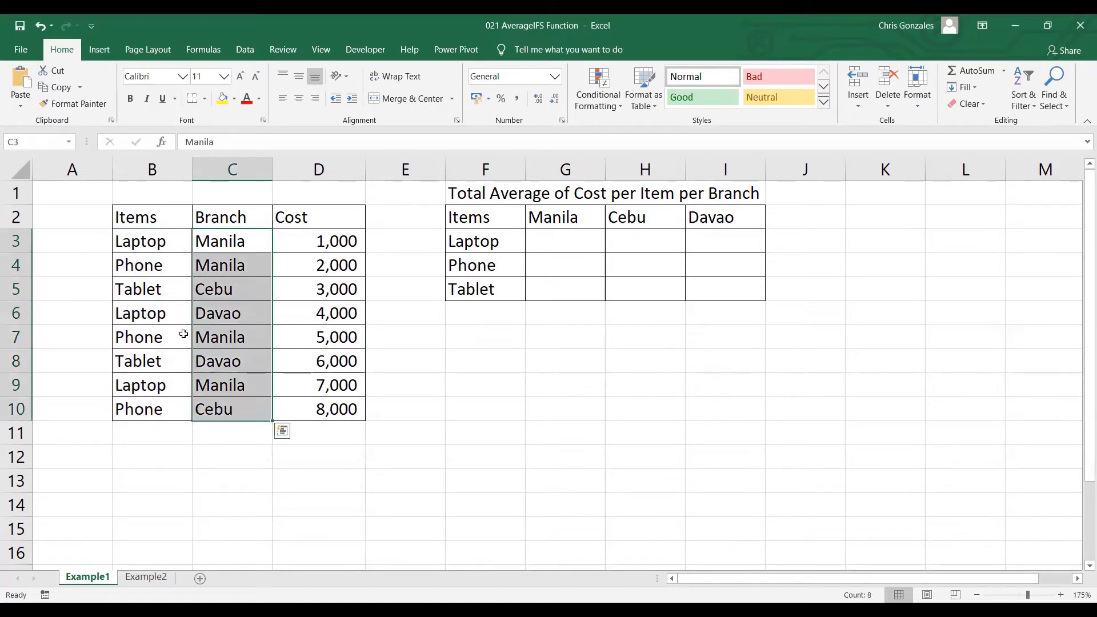
{"action": "left_click", "coordinate": [55, 138]}
{"action": "type", "text": "BRANCH"}
{"action": "key", "text": "Return"}
Define the name COST for the cost values in D3:D10
{"action": "left_click_drag", "start_coordinate": [290, 241], "coordinate": [294, 409]}
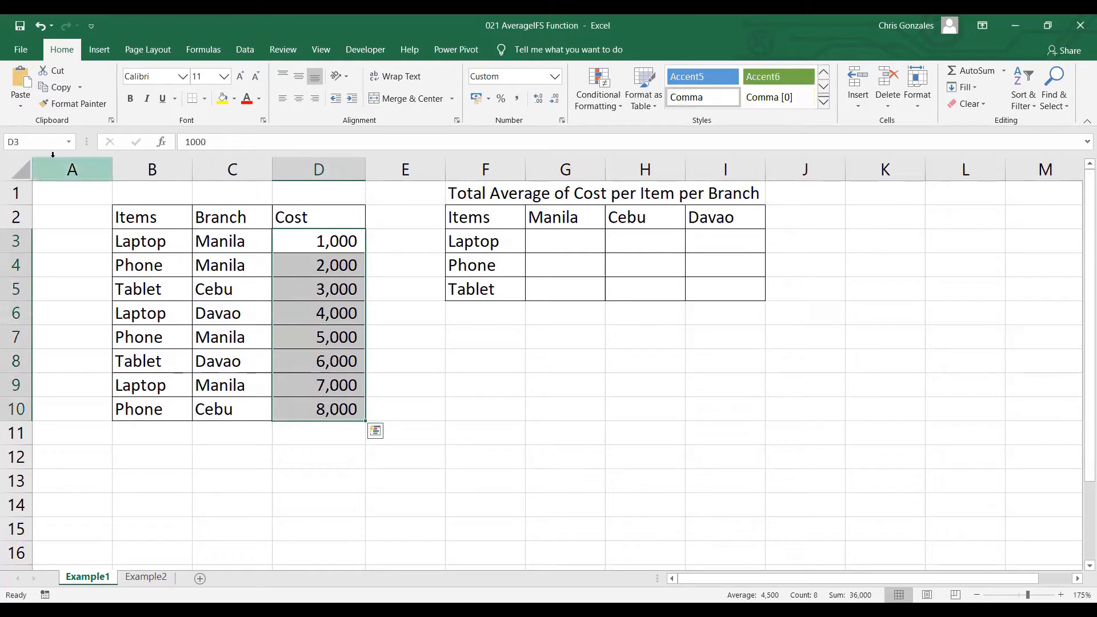
{"action": "left_click", "coordinate": [47, 140]}
{"action": "type", "text": "COST"}
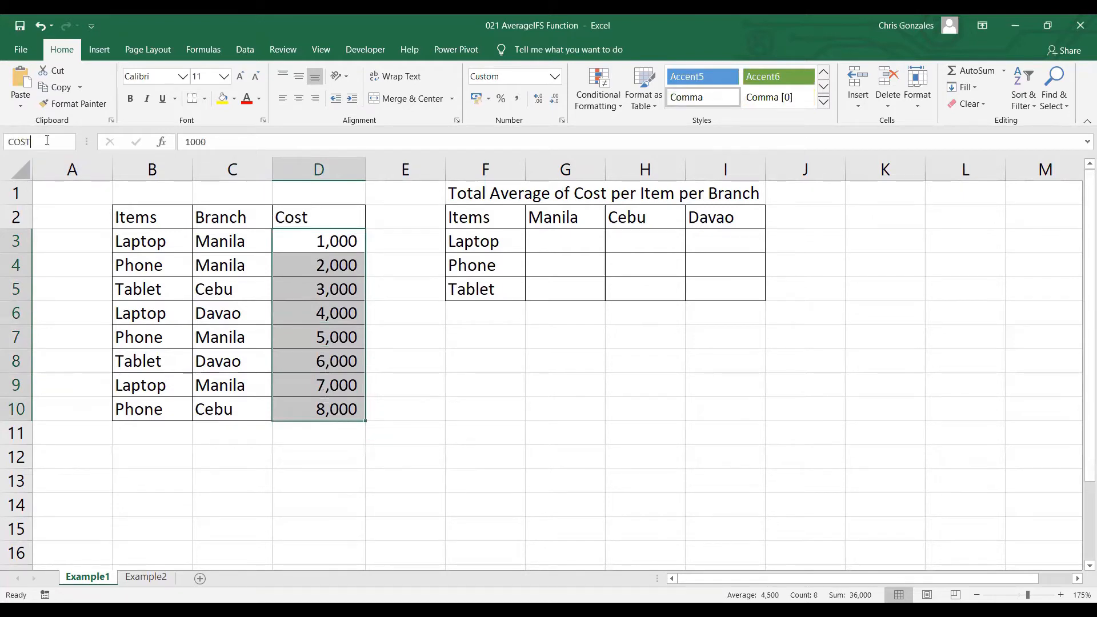
{"action": "key", "text": "Return"}
Begin an AVERAGEIFS formula in G3 with COST as the average range and ITEMS as the first criteria range
{"action": "left_click", "coordinate": [572, 244]}
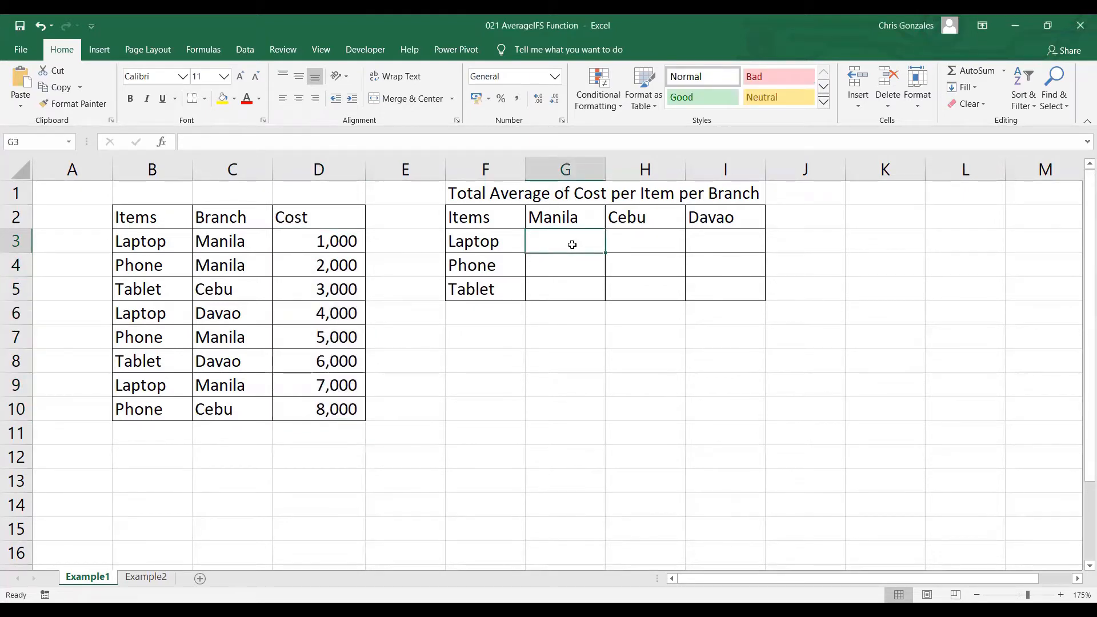
{"action": "type", "text": "="}
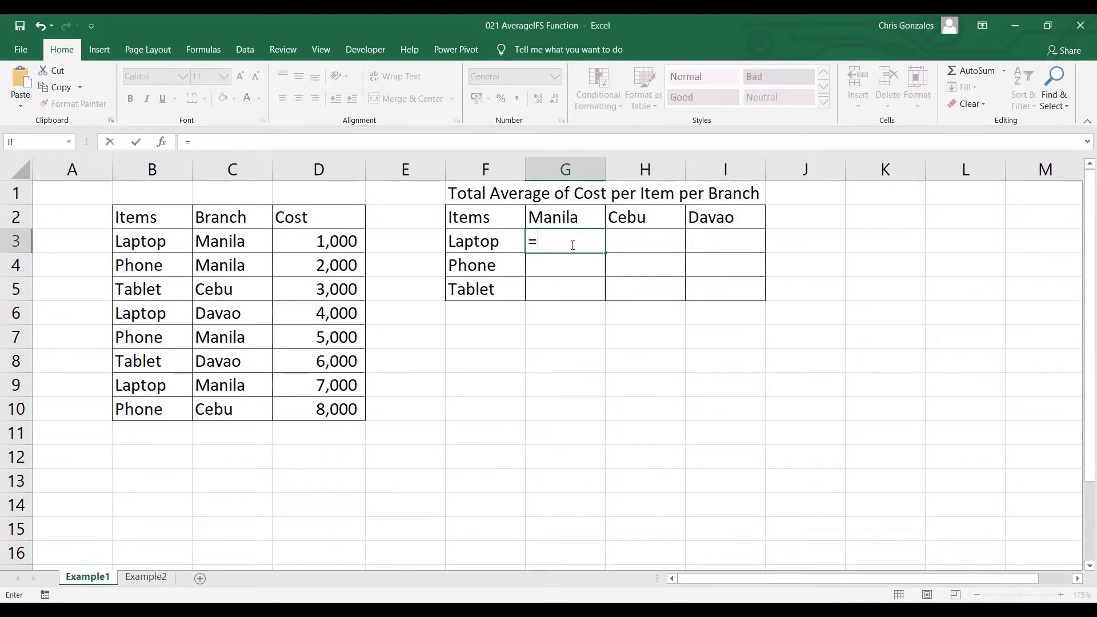
{"action": "type", "text": "AVERAGEIFS("}
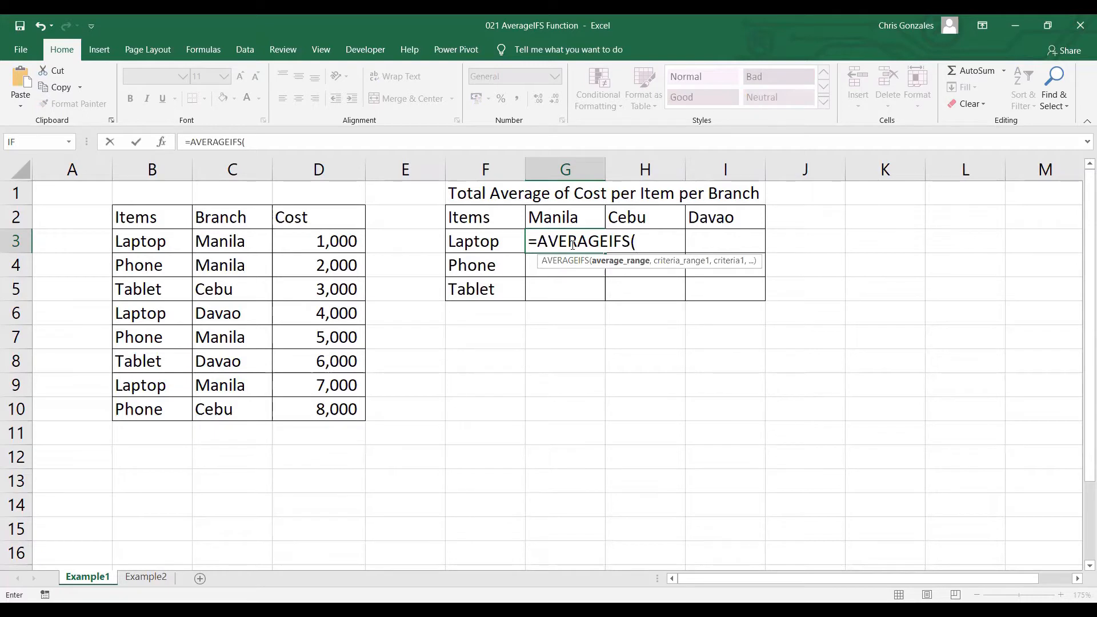
{"action": "type", "text": "COST,"}
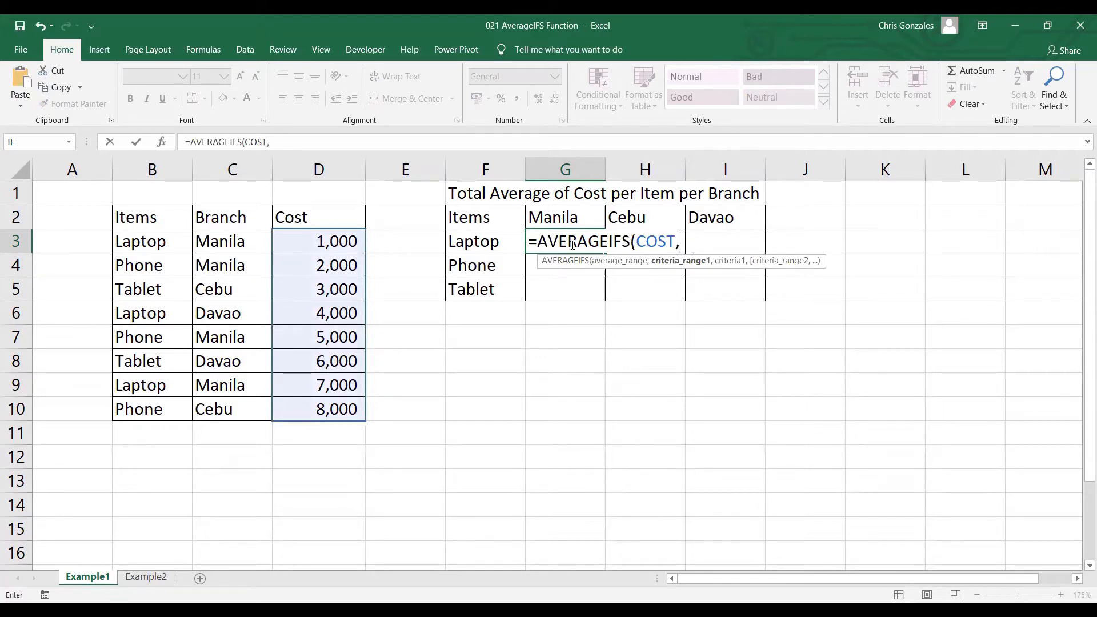
{"action": "type", "text": "ITEMS."}
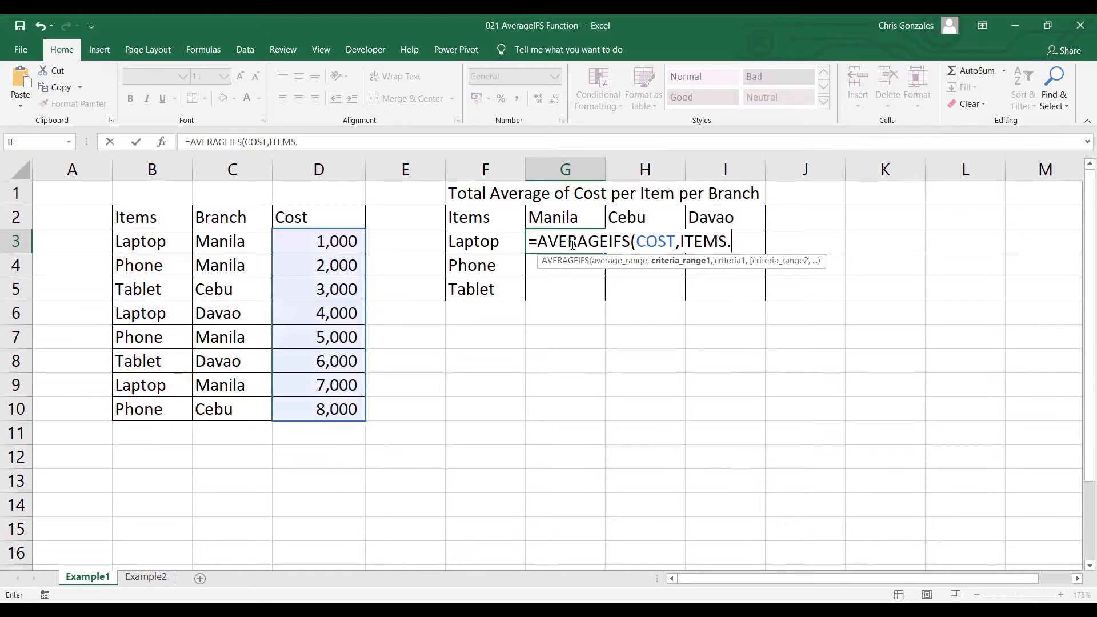
{"action": "key", "text": "BackSpace"}
{"action": "type", "text": ","}
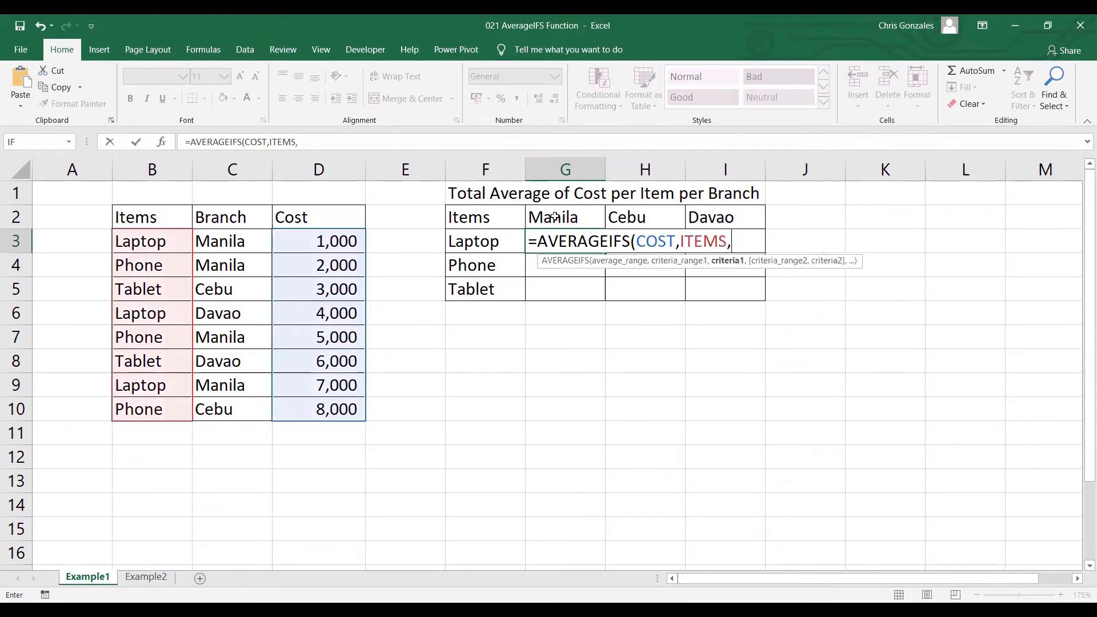
Add the Laptop label as the first criterion of the formula, locking its column as $F3
{"action": "left_click", "coordinate": [492, 247]}
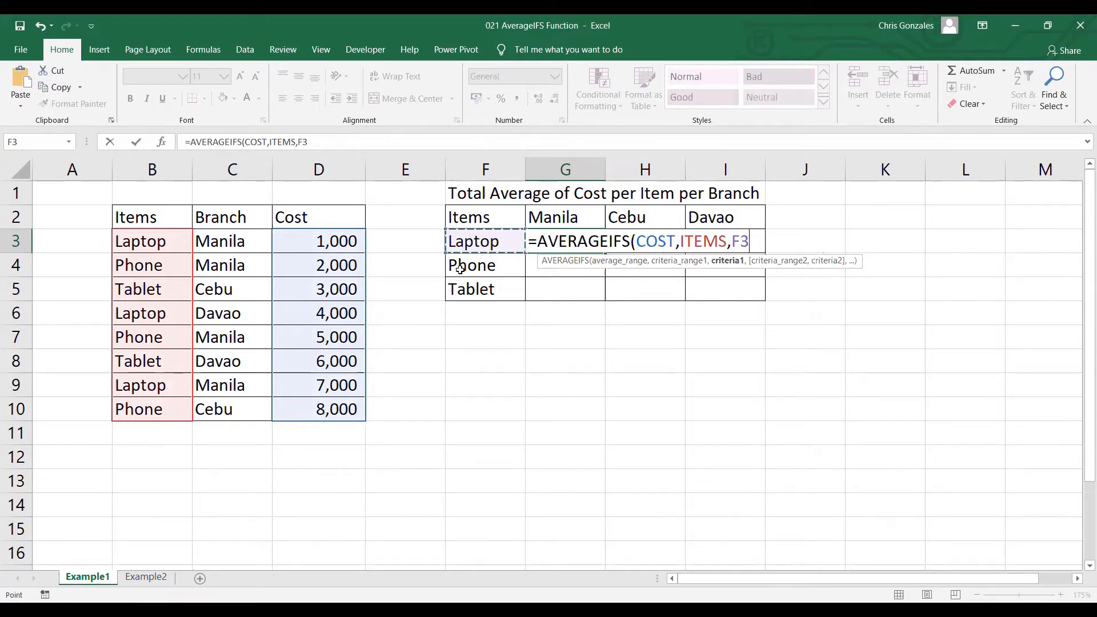
{"action": "left_click", "coordinate": [730, 244]}
{"action": "type", "text": "$"}
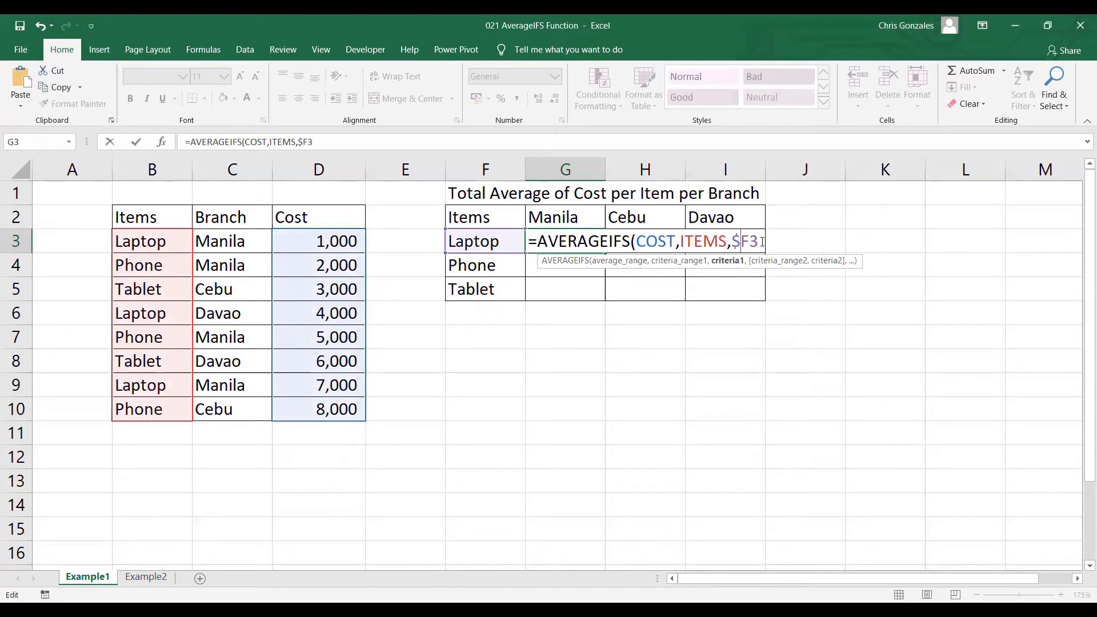
{"action": "left_click", "coordinate": [762, 241]}
{"action": "type", "text": ","}
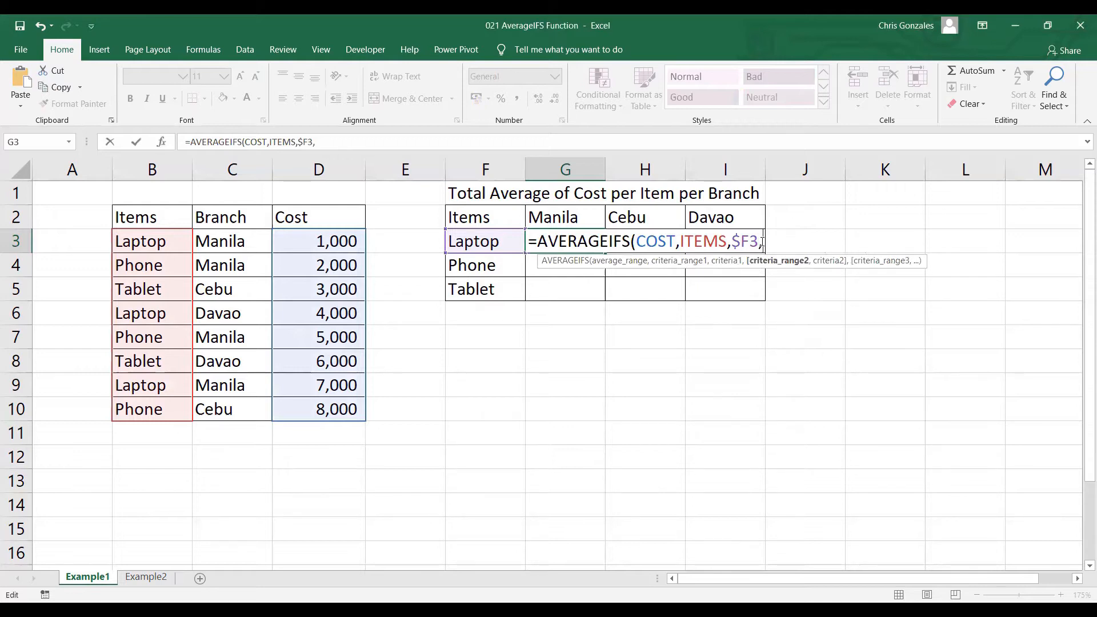
Complete the G3 formula with BRANCH as the second criteria range and the row-locked Manila header G$2 as its criterion
{"action": "type", "text": "BRANCH"}
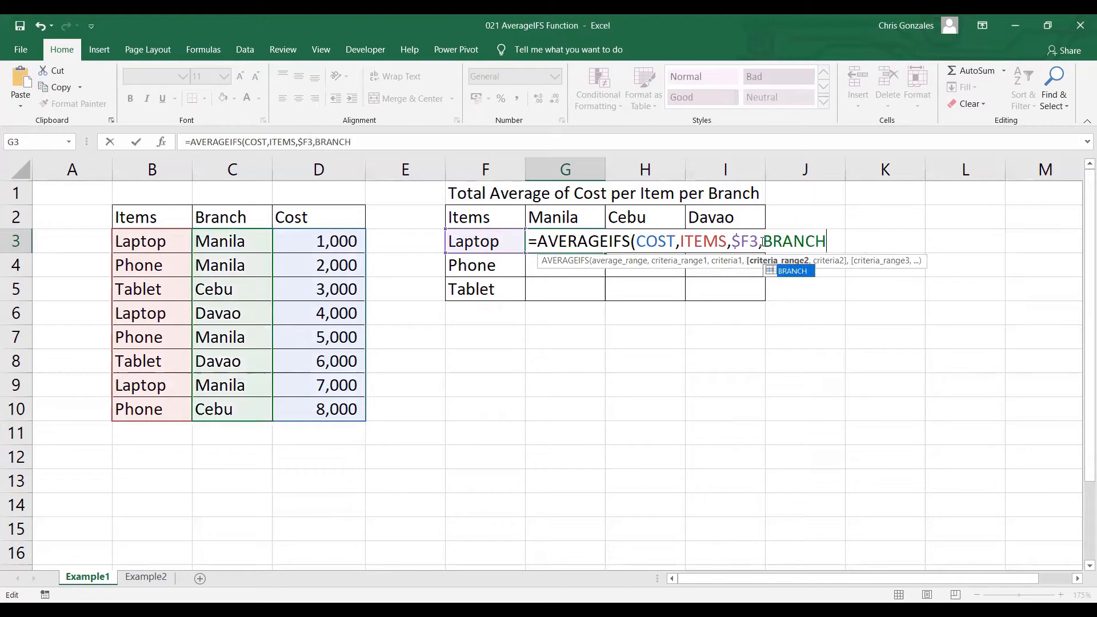
{"action": "type", "text": ","}
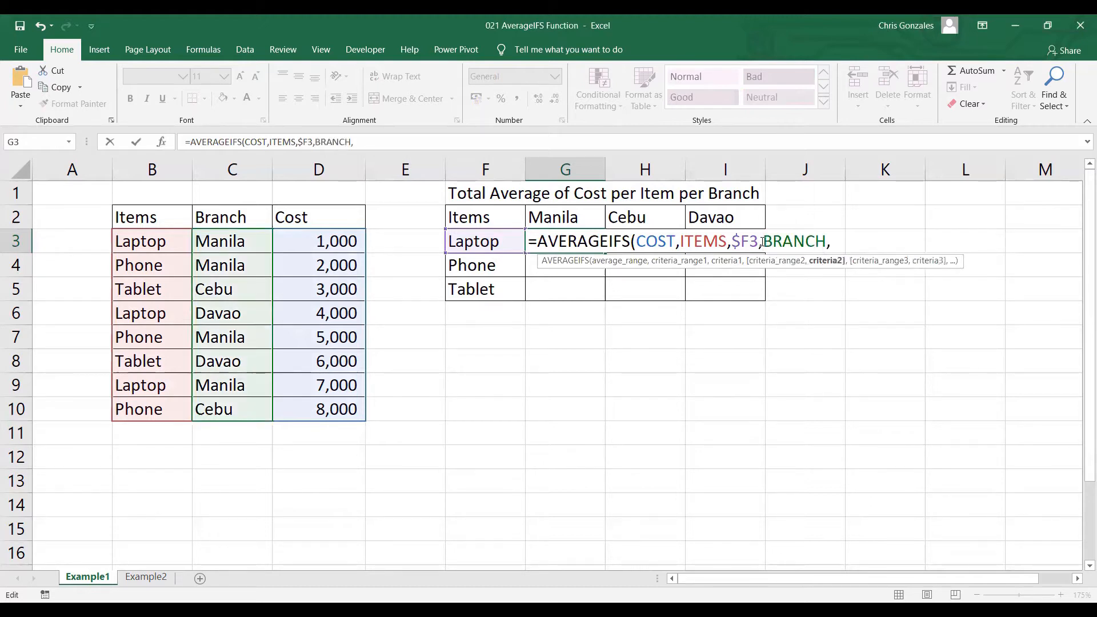
{"action": "left_click", "coordinate": [572, 215]}
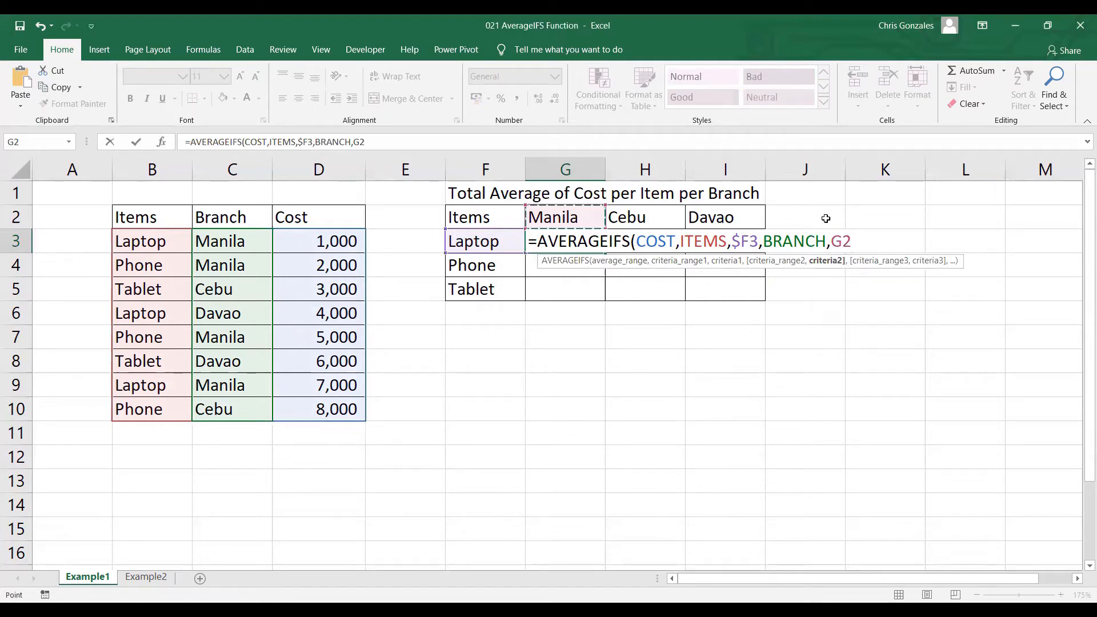
{"action": "left_click", "coordinate": [844, 240]}
{"action": "left_click", "coordinate": [842, 251]}
{"action": "type", "text": "$2"}
{"action": "type", "text": ")"}
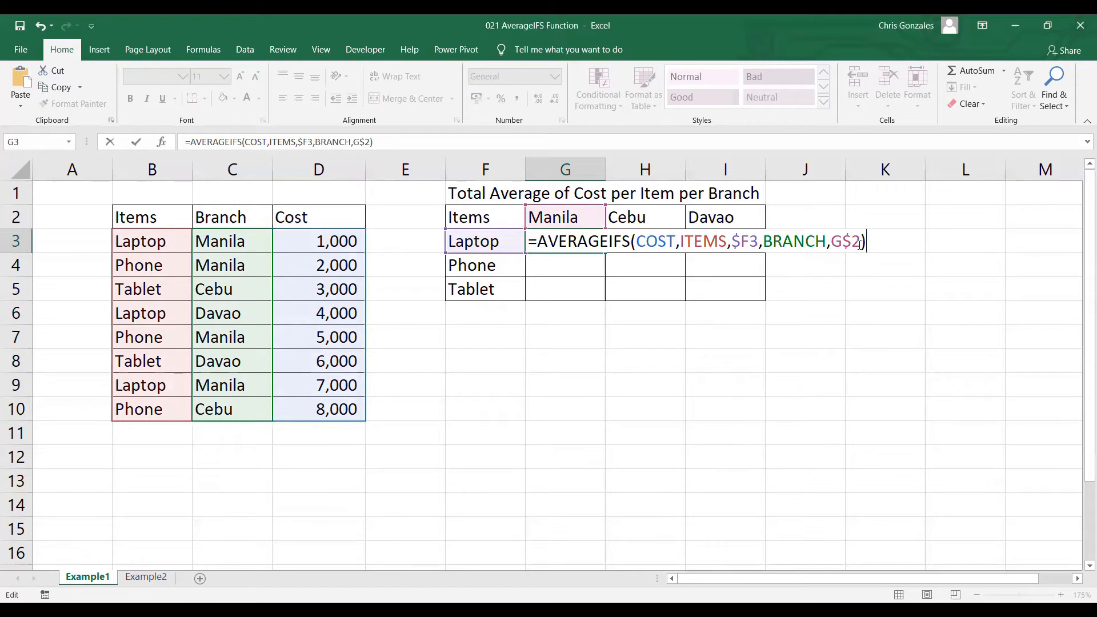
{"action": "key", "text": "Return"}
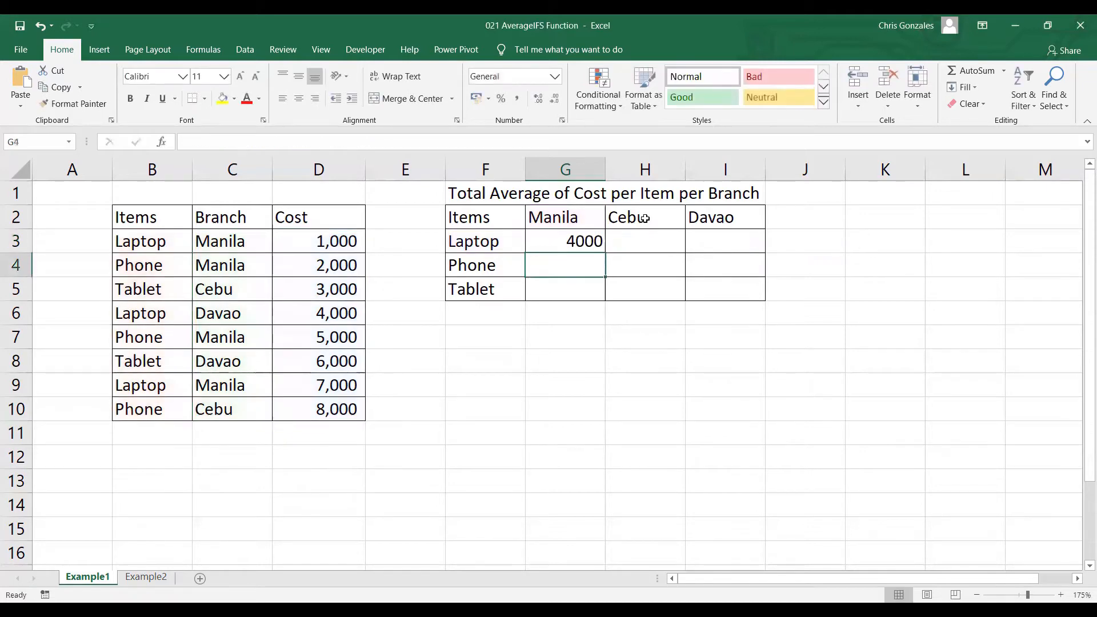
Fill the AVERAGEIFS formula from G3 across the whole item-by-branch table through I5
{"action": "left_click", "coordinate": [597, 239]}
{"action": "left_click_drag", "start_coordinate": [605, 252], "coordinate": [757, 289]}
{"action": "left_click", "coordinate": [639, 333]}
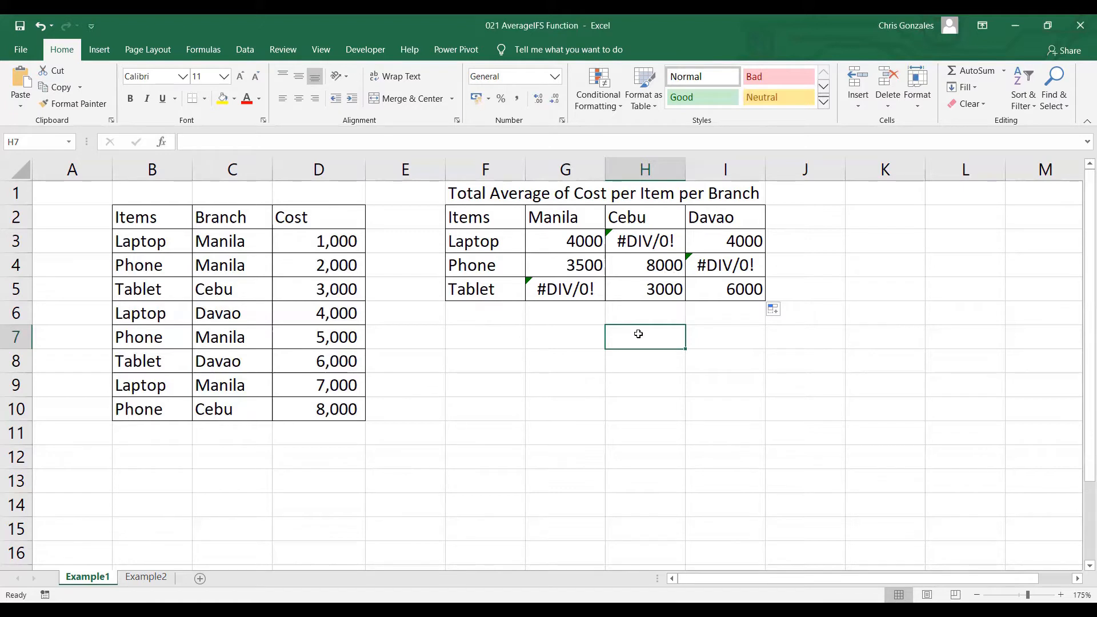
Wrap the AVERAGEIFS formula in G3 in IFERROR with 0 as the value if an error occurs
{"action": "left_click", "coordinate": [546, 242]}
{"action": "double_click", "coordinate": [546, 242]}
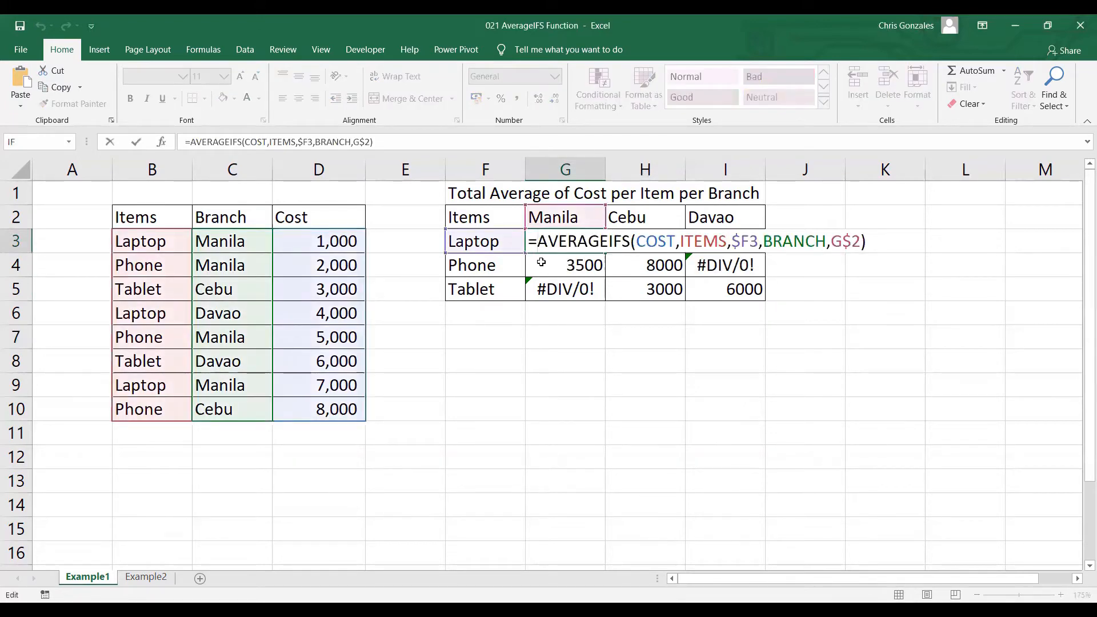
{"action": "type", "text": "IFERROR("}
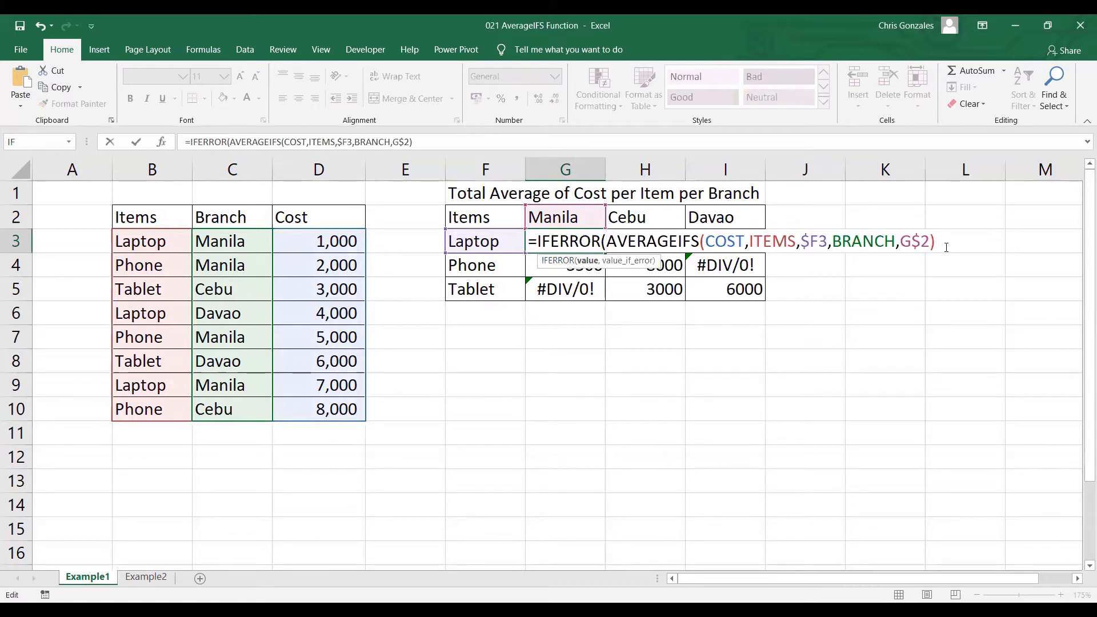
{"action": "type", "text": ",0"}
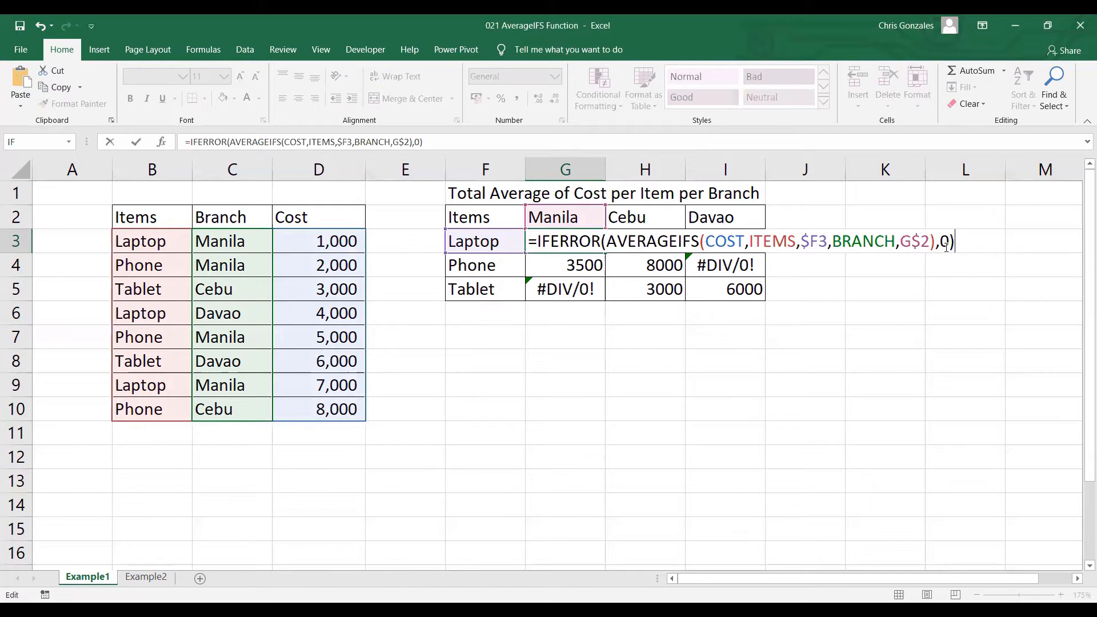
{"action": "key", "text": "Return"}
Copy the IFERROR version of the formula from G3 over the rest of the table through I5
{"action": "left_click", "coordinate": [597, 247]}
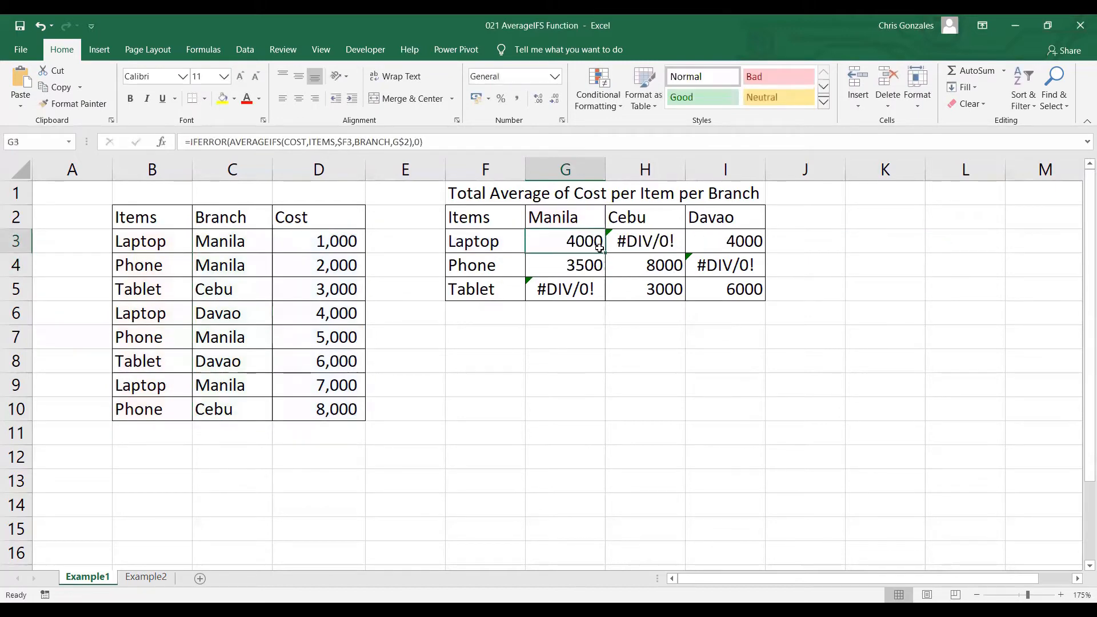
{"action": "left_click_drag", "start_coordinate": [602, 250], "coordinate": [766, 302]}
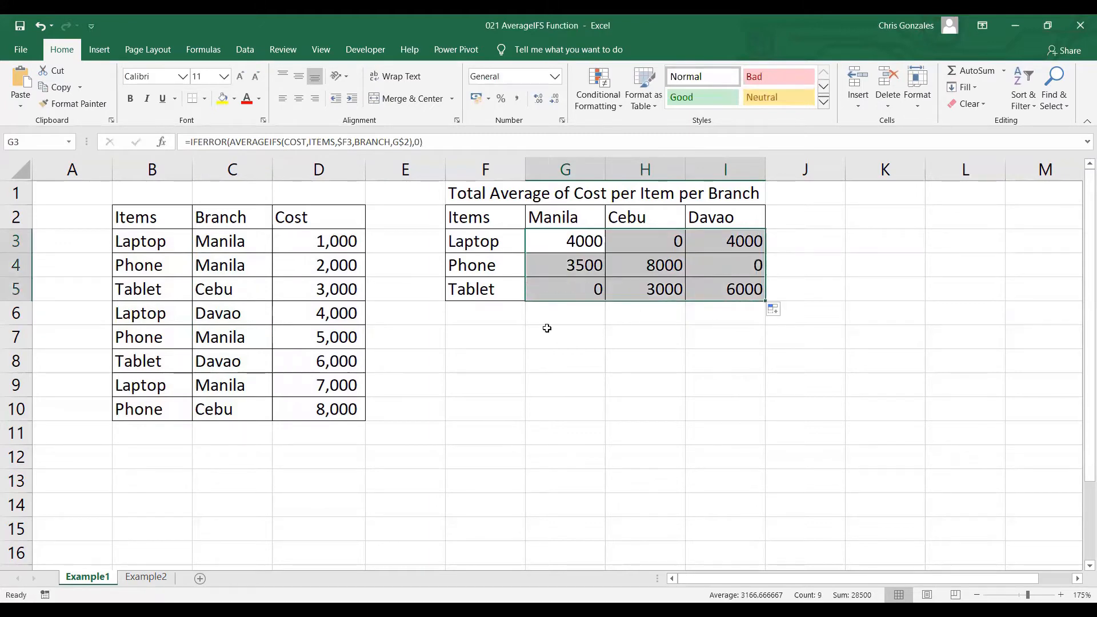
{"action": "left_click", "coordinate": [483, 213]}
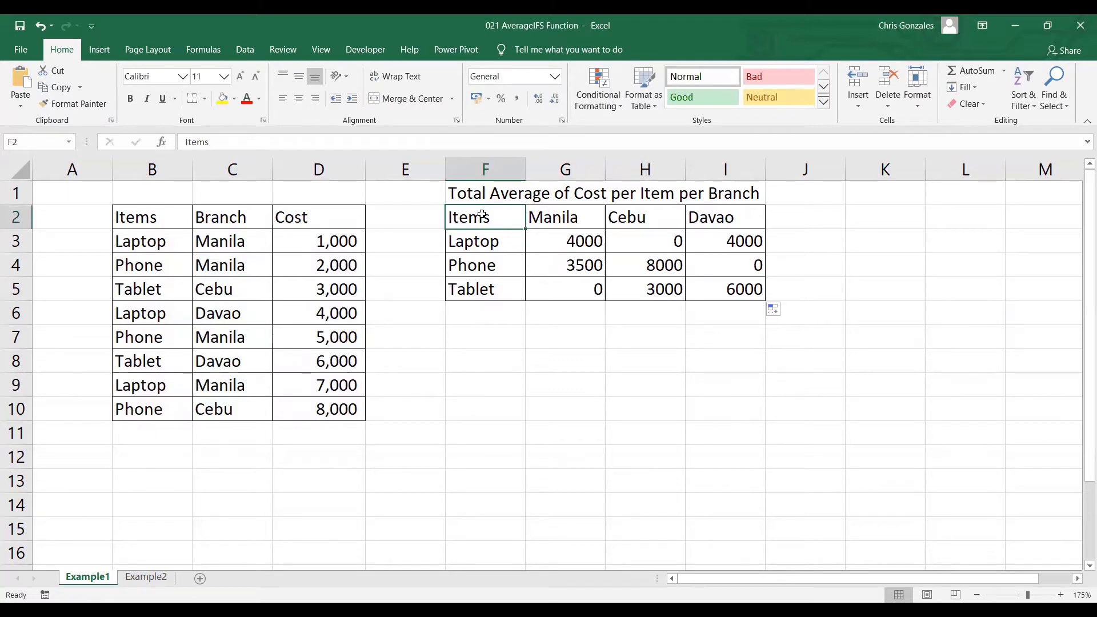
Open the Example2 sheet and look over the Start and End date cells H7 and H8
{"action": "left_click", "coordinate": [153, 578]}
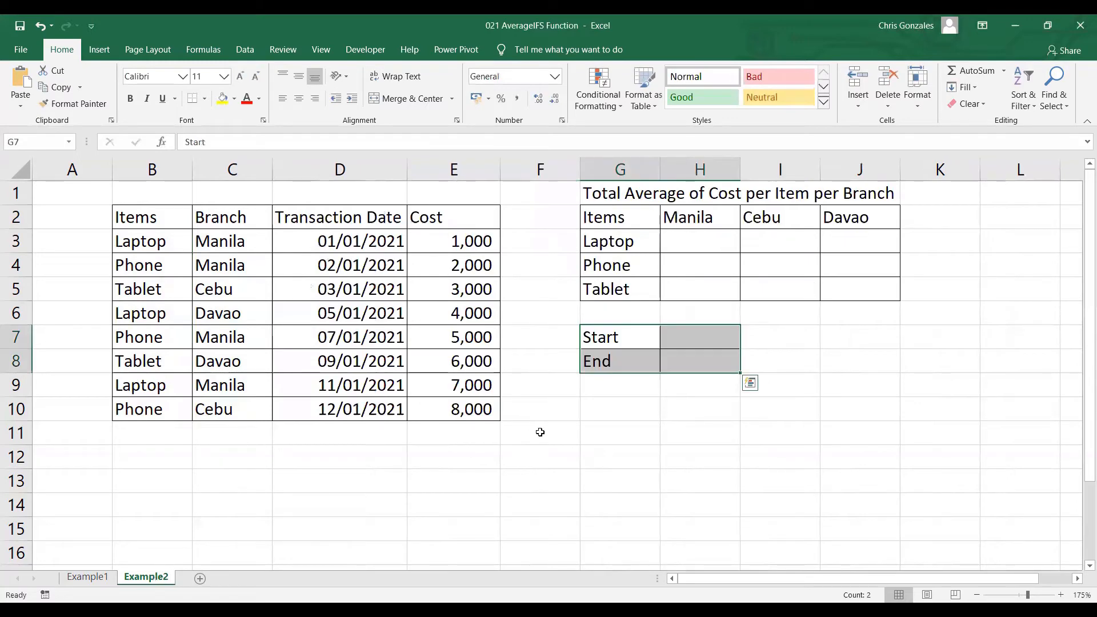
{"action": "left_click", "coordinate": [676, 340]}
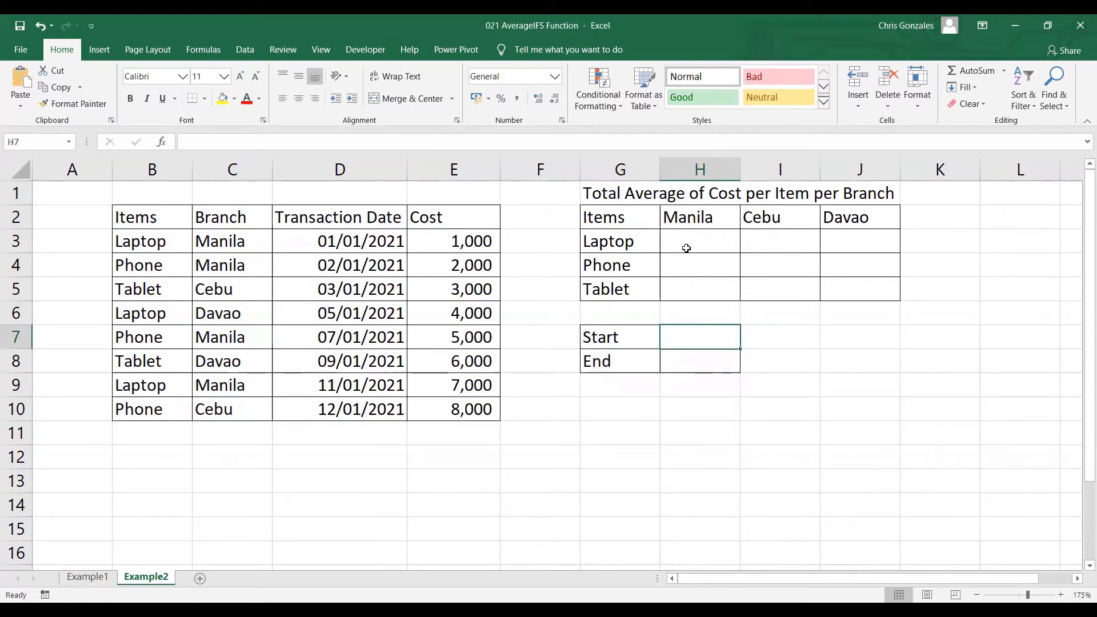
{"action": "left_click", "coordinate": [685, 356]}
{"action": "left_click", "coordinate": [692, 341]}
{"action": "left_click", "coordinate": [700, 358]}
{"action": "left_click", "coordinate": [699, 340]}
Name the item cells B3:B10 on the Example2 sheet as IT
{"action": "left_click_drag", "start_coordinate": [155, 242], "coordinate": [154, 406]}
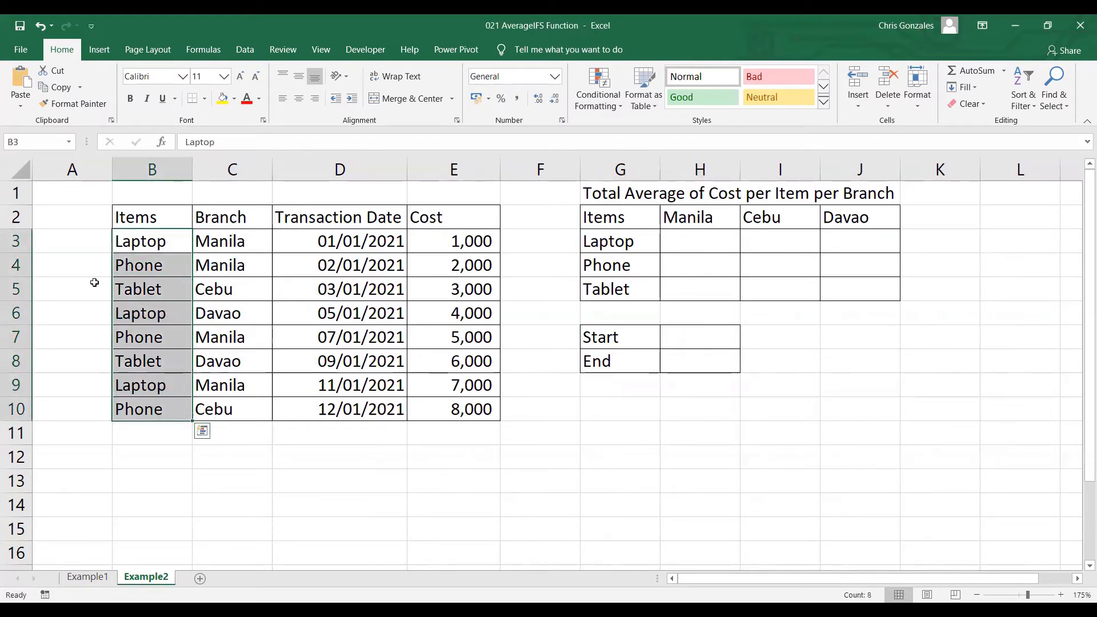
{"action": "left_click", "coordinate": [49, 144]}
{"action": "type", "text": "IT"}
{"action": "key", "text": "Return"}
Define the name BR for the branch cells C3:C10 on the Example2 sheet
{"action": "left_click_drag", "start_coordinate": [223, 239], "coordinate": [216, 410]}
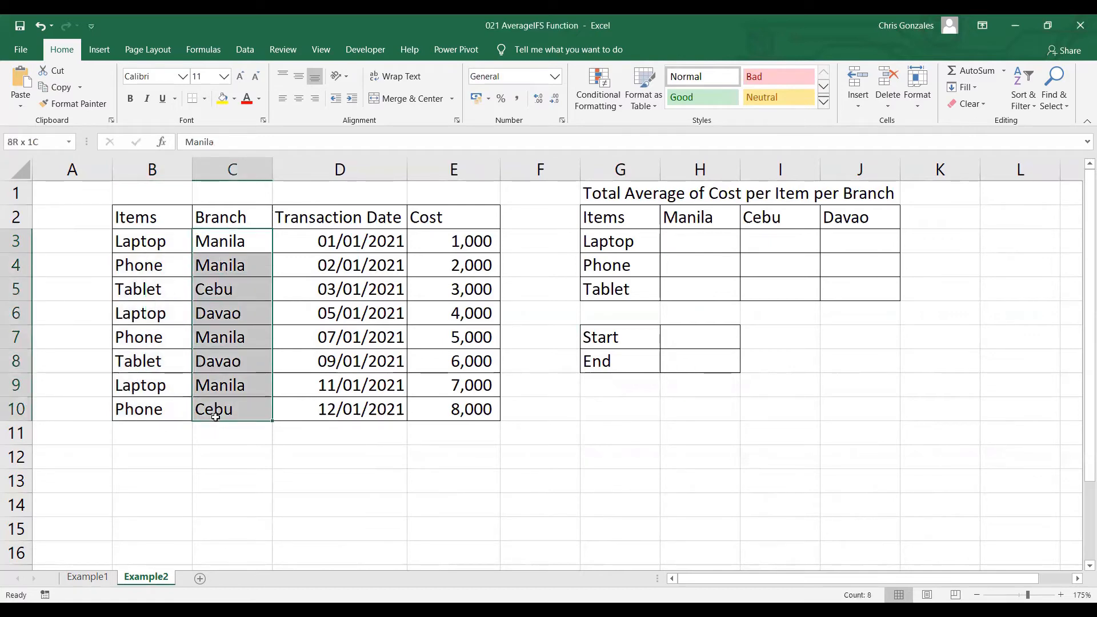
{"action": "left_click", "coordinate": [37, 146]}
{"action": "type", "text": "BR"}
{"action": "key", "text": "Return"}
Define the name TD for the transaction dates in D3:D10
{"action": "left_click_drag", "start_coordinate": [326, 243], "coordinate": [326, 407]}
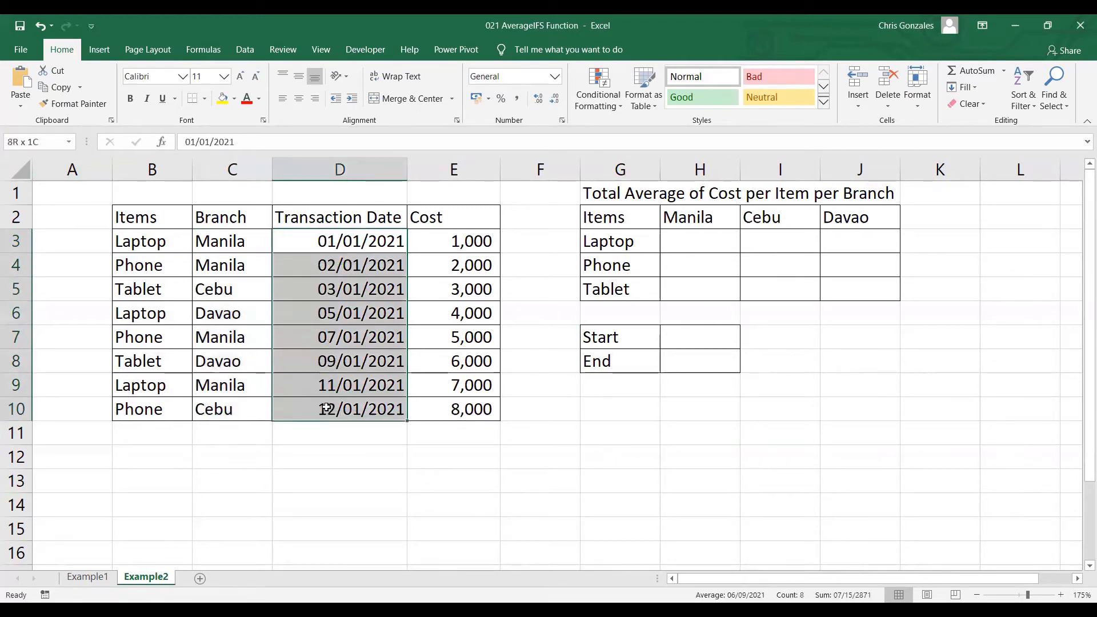
{"action": "left_click", "coordinate": [44, 142]}
{"action": "type", "text": "TD"}
{"action": "key", "text": "Return"}
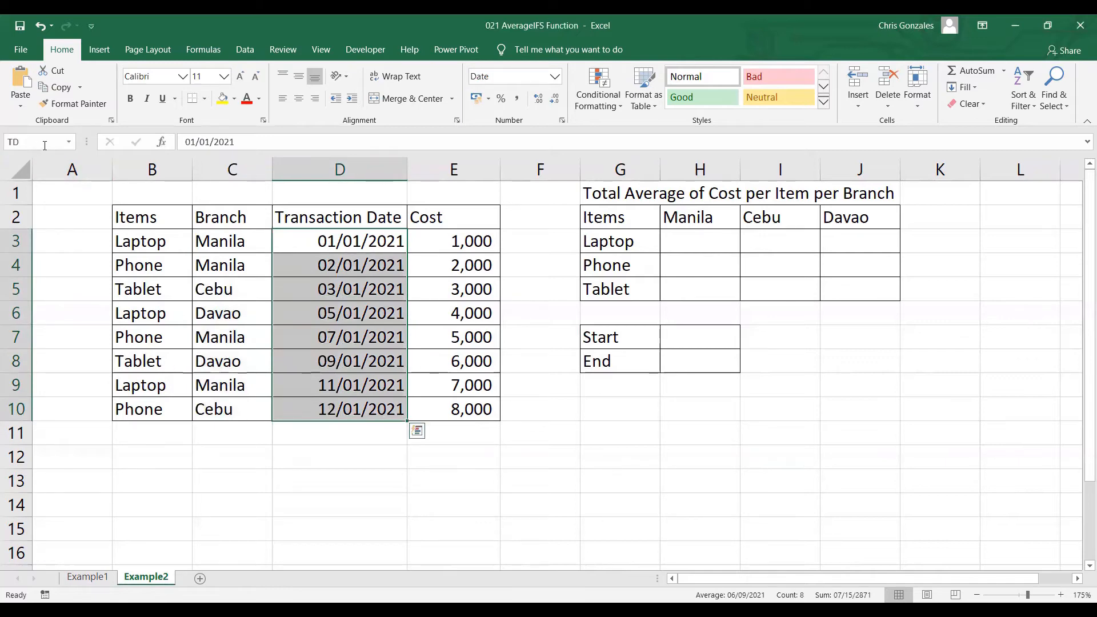
Define the name CO for the cost values in E3:E10 and check the list of defined names
{"action": "left_click_drag", "start_coordinate": [444, 237], "coordinate": [443, 409]}
{"action": "left_click", "coordinate": [54, 144]}
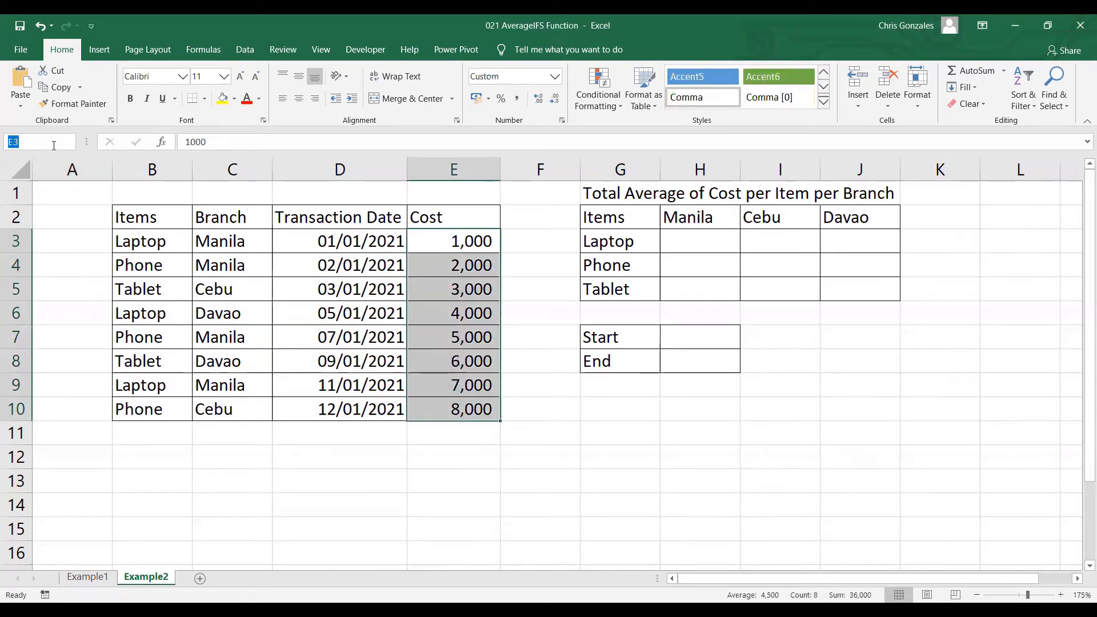
{"action": "type", "text": "CO"}
{"action": "left_click", "coordinate": [68, 142]}
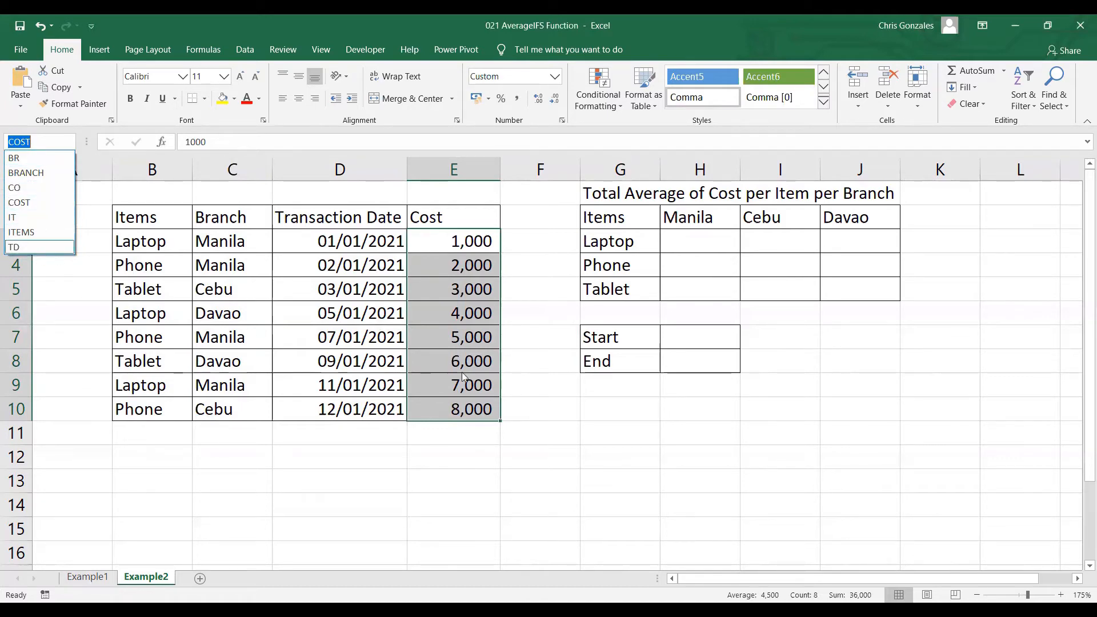
Begin an AVERAGEIFS formula in H3 with CO as the average range and IT matched against the column-locked item cell $G3
{"action": "left_click", "coordinate": [706, 241]}
{"action": "left_click", "coordinate": [706, 241]}
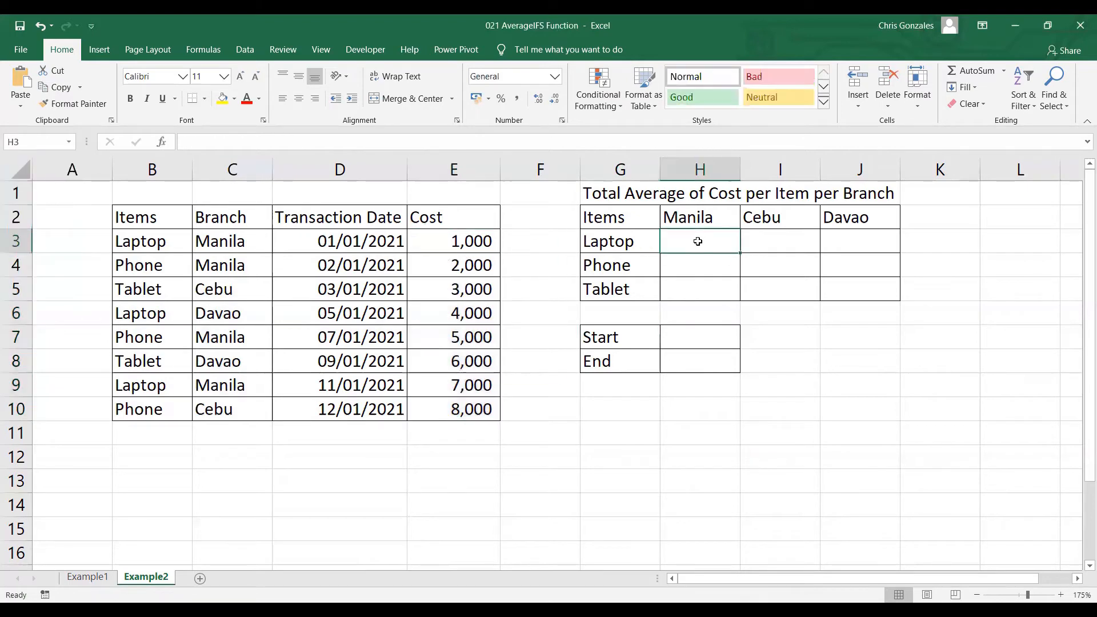
{"action": "type", "text": "="}
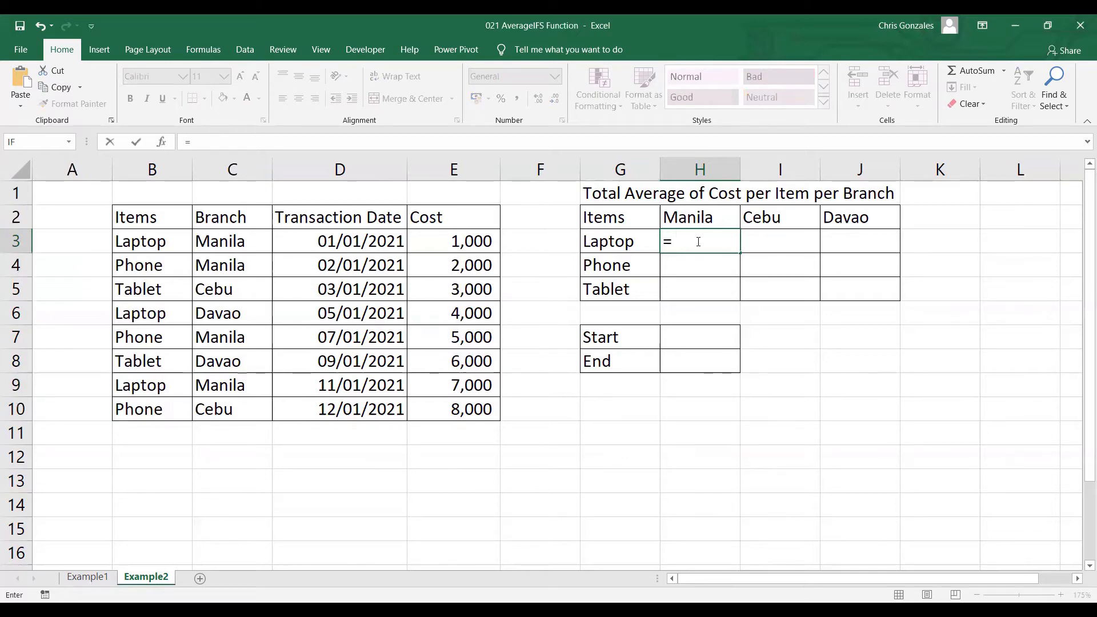
{"action": "type", "text": "AVERAG"}
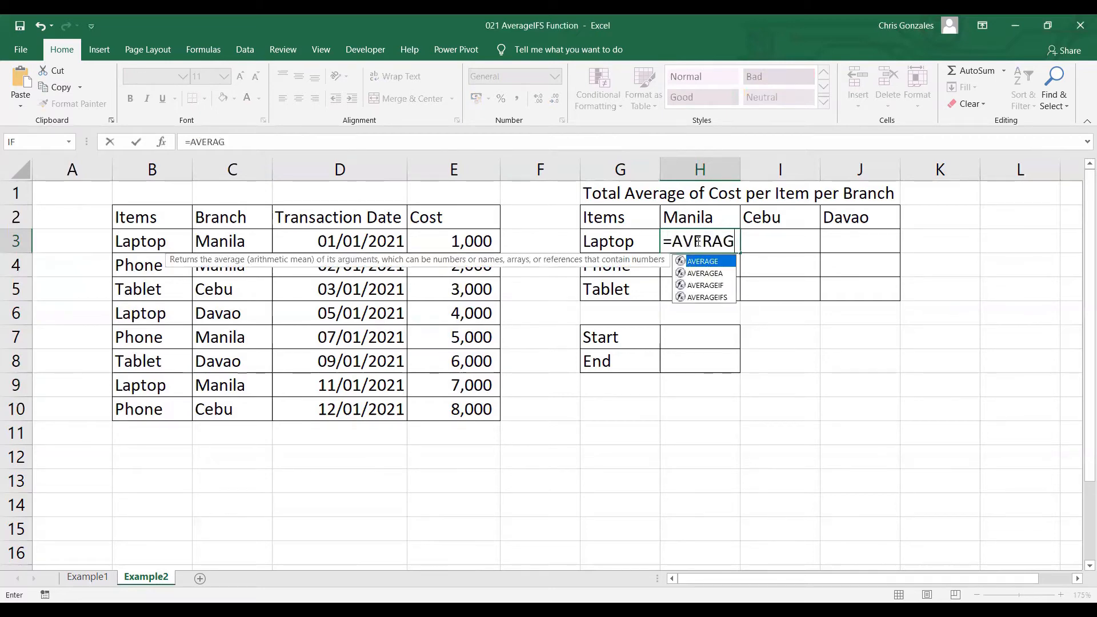
{"action": "type", "text": "EIFS("}
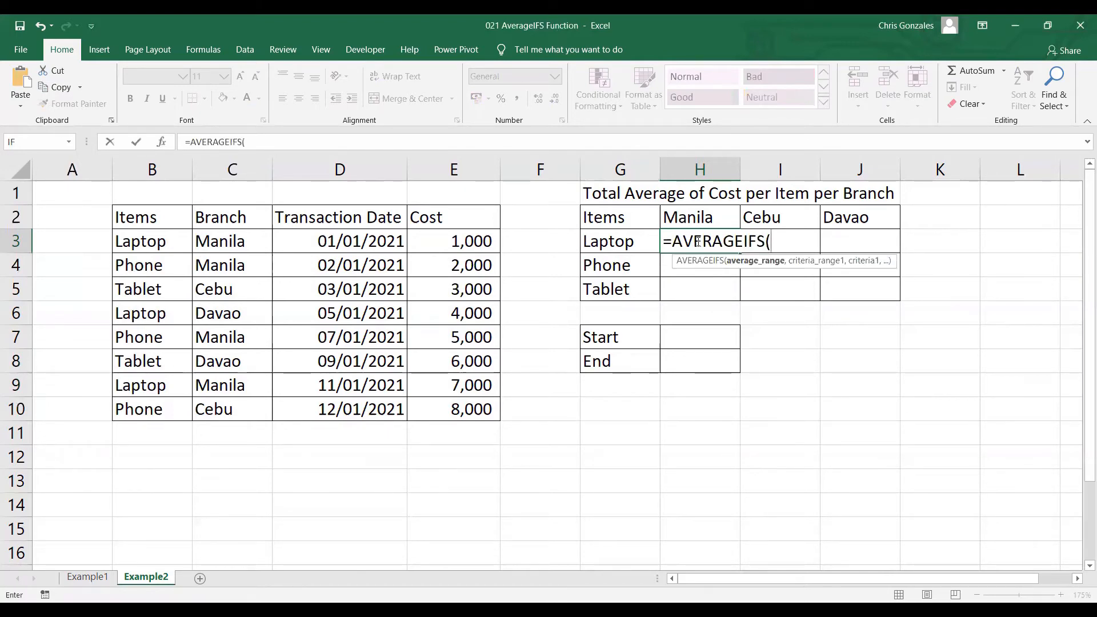
{"action": "type", "text": "CO,"}
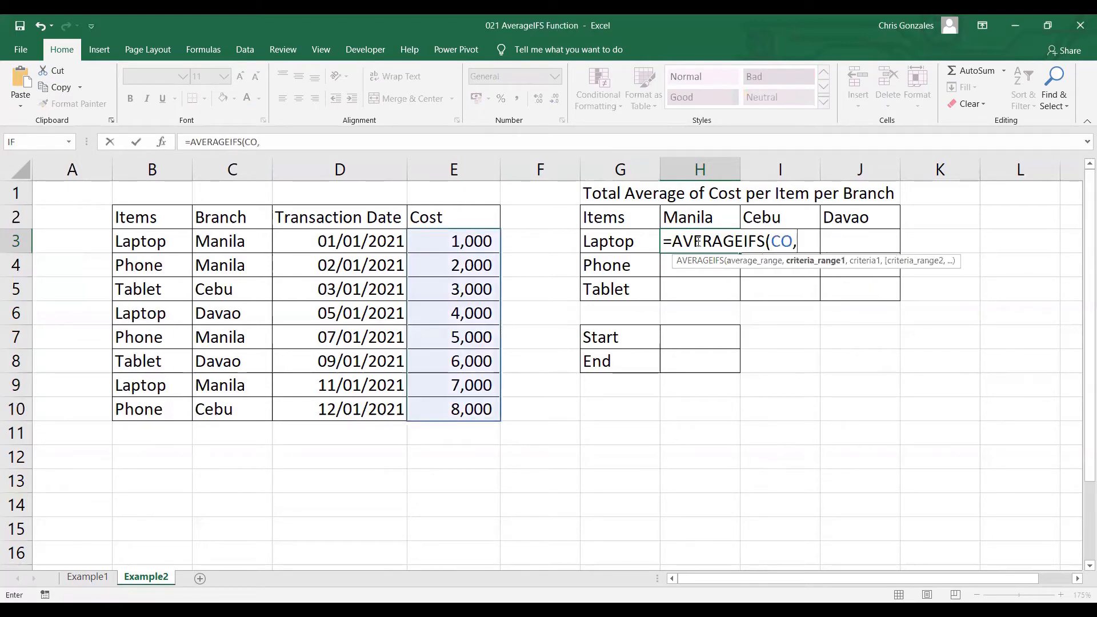
{"action": "type", "text": "IT,"}
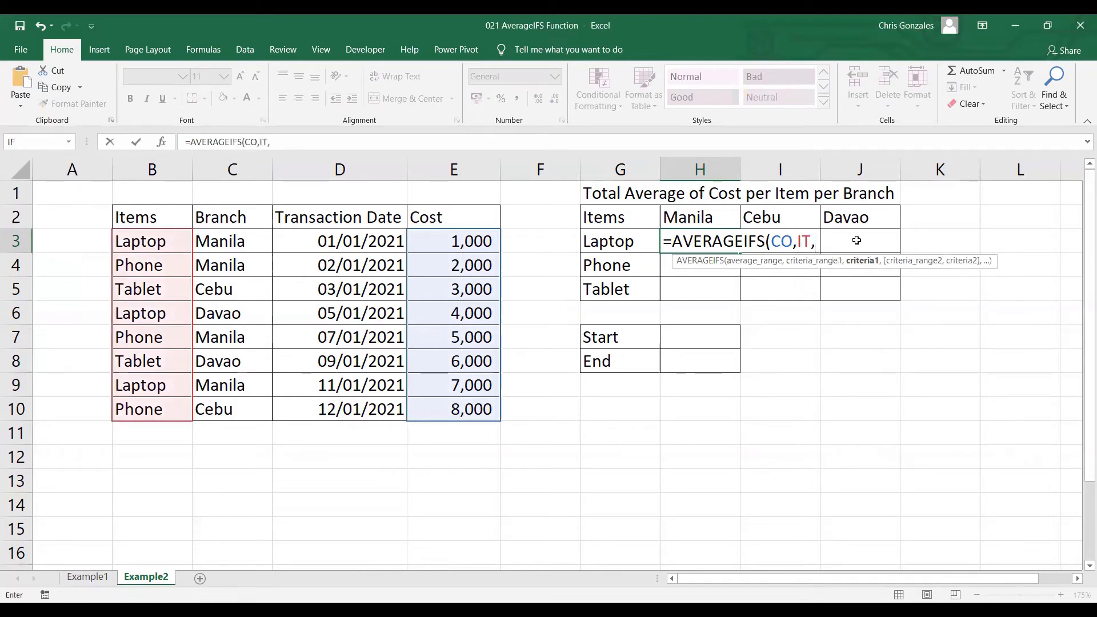
{"action": "left_click", "coordinate": [609, 242]}
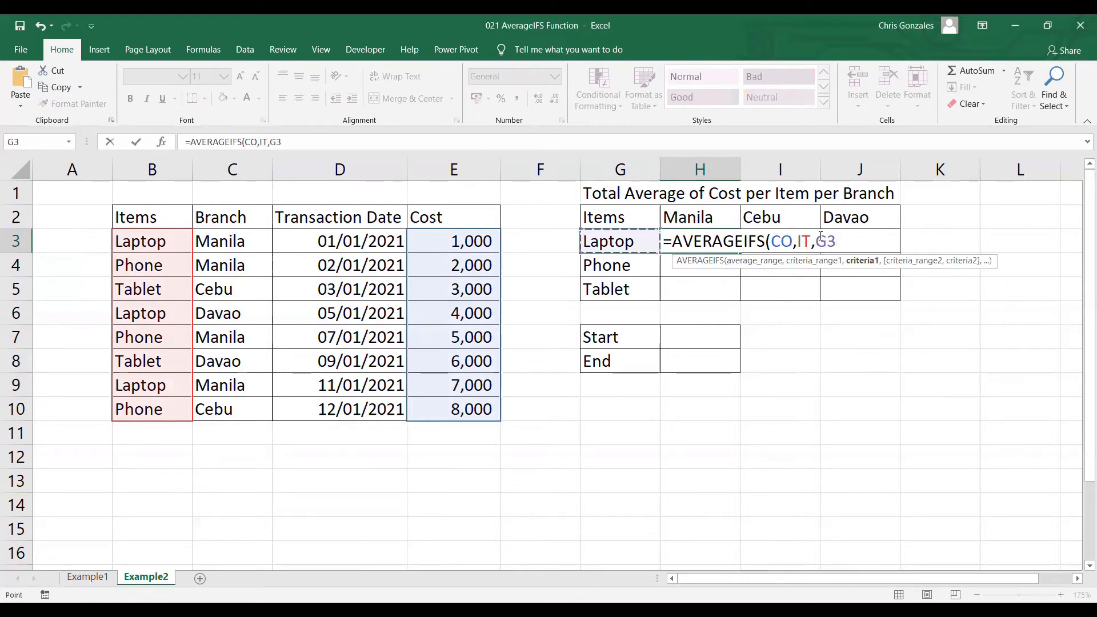
{"action": "left_click", "coordinate": [818, 240]}
{"action": "type", "text": "$G3"}
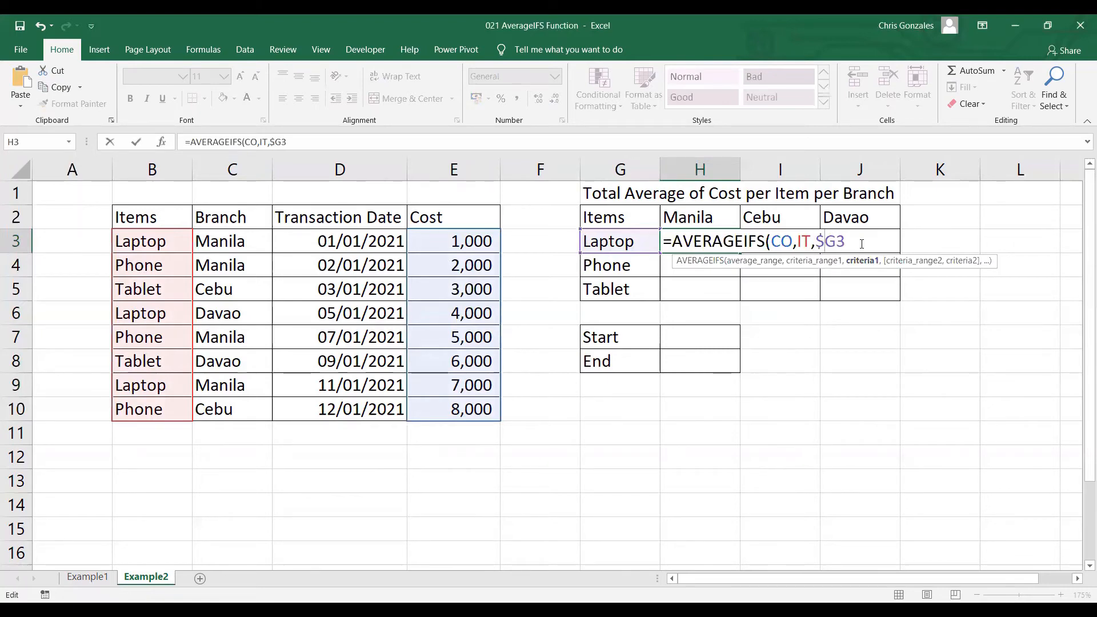
{"action": "type", "text": ","}
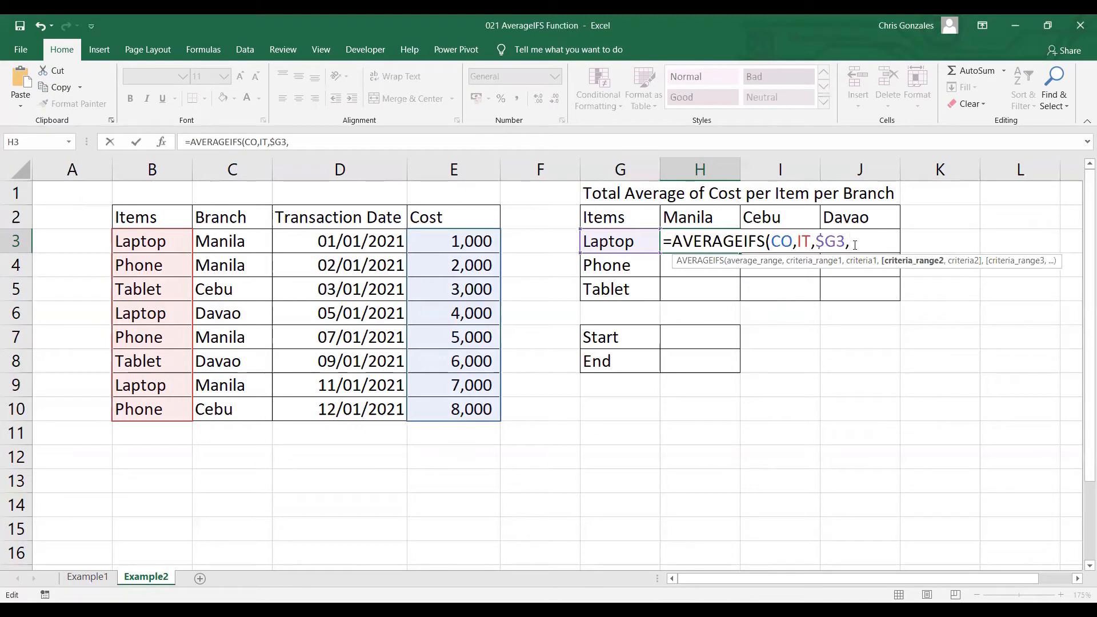
Complete the H3 formula with BR matched against the row-locked branch header H$2
{"action": "type", "text": "BR,"}
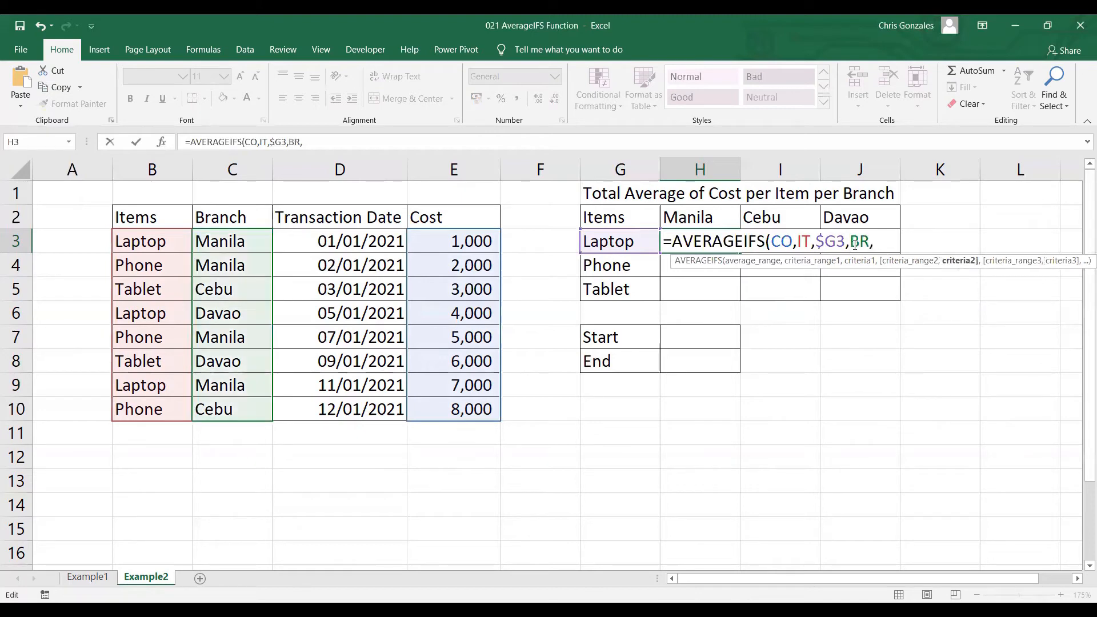
{"action": "left_click", "coordinate": [712, 220]}
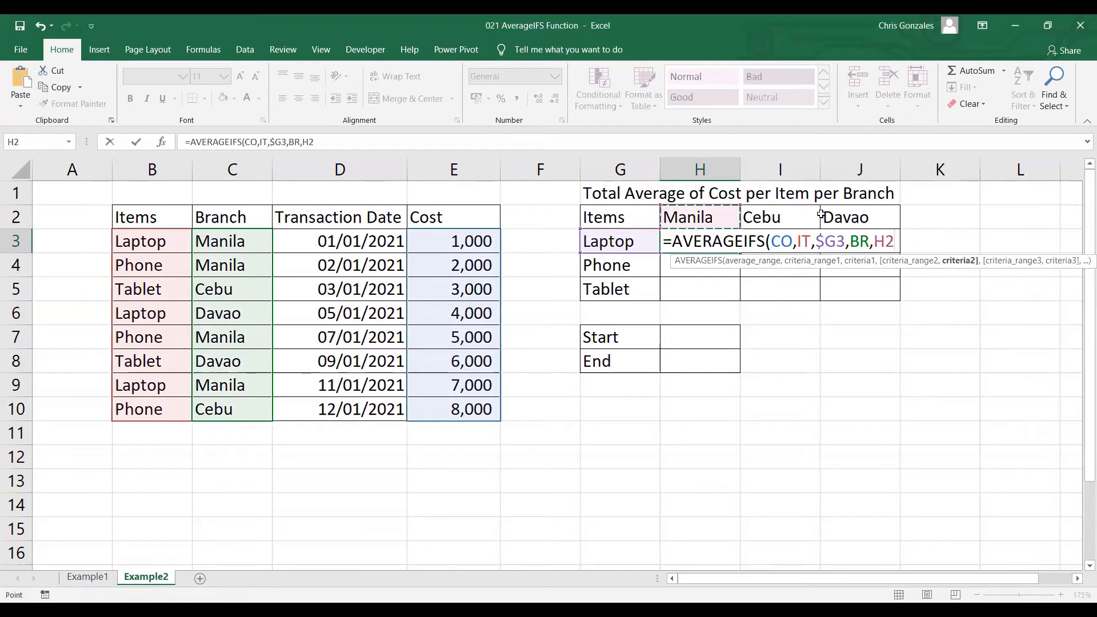
{"action": "left_click", "coordinate": [886, 241]}
{"action": "type", "text": "$2)"}
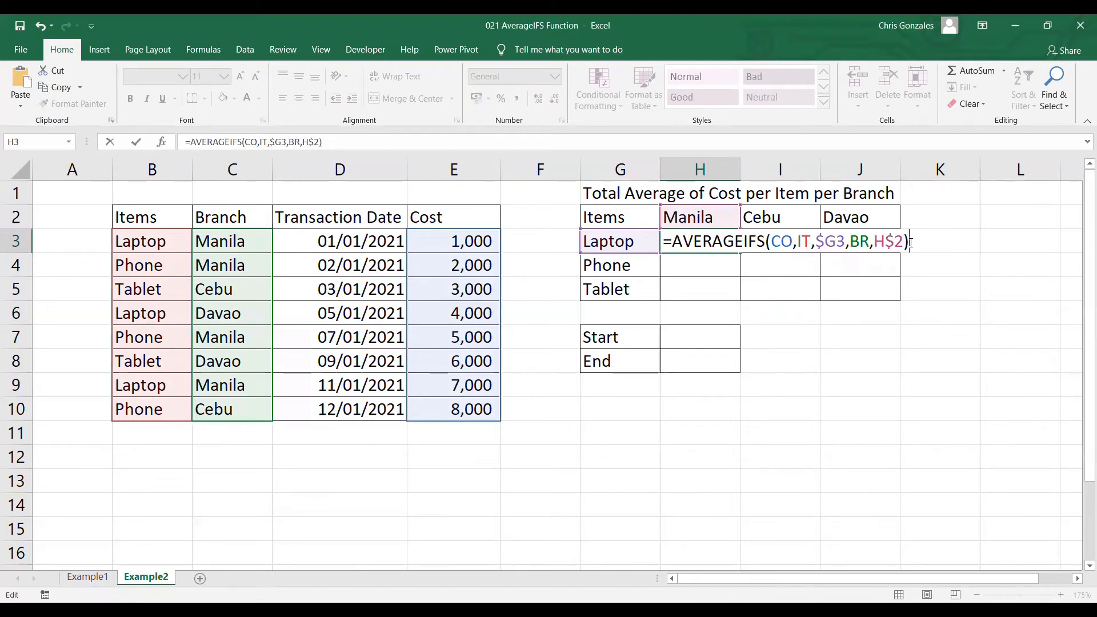
{"action": "key", "text": "Return"}
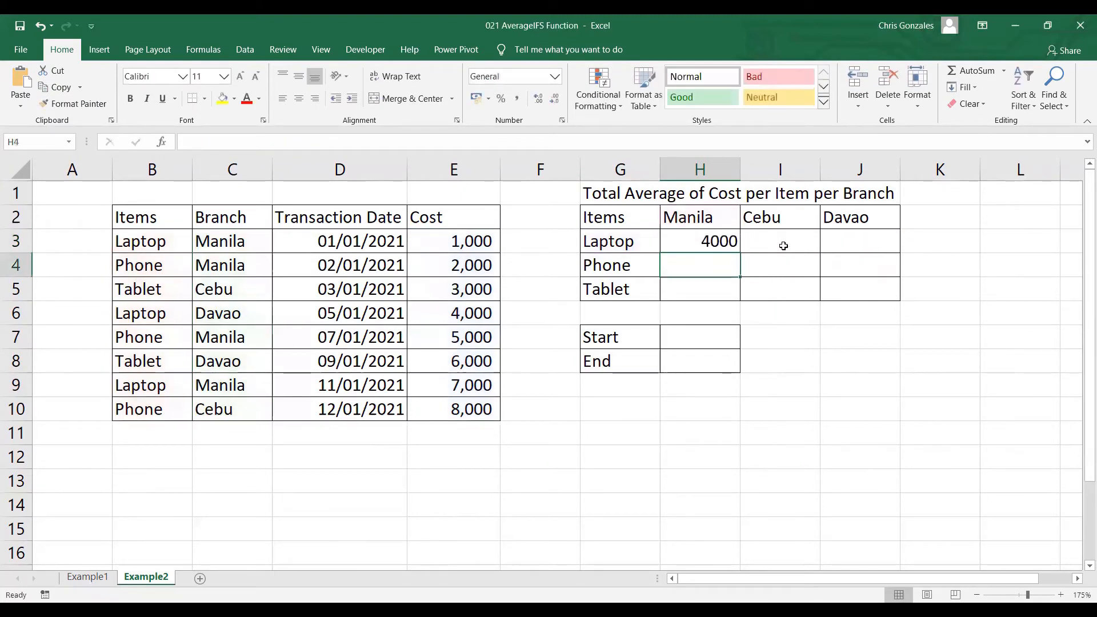
Fill the H3 formula across H3:J5 and compare the results with the summary table on the Example1 sheet
{"action": "left_click", "coordinate": [723, 243]}
{"action": "left_click_drag", "start_coordinate": [740, 252], "coordinate": [898, 297]}
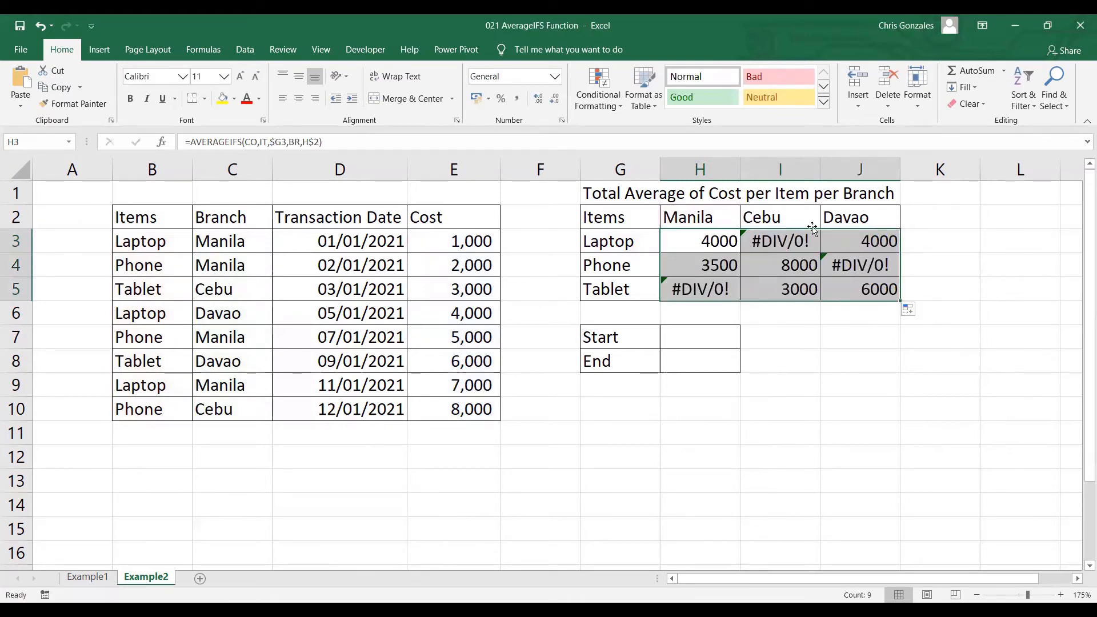
{"action": "left_click", "coordinate": [99, 580]}
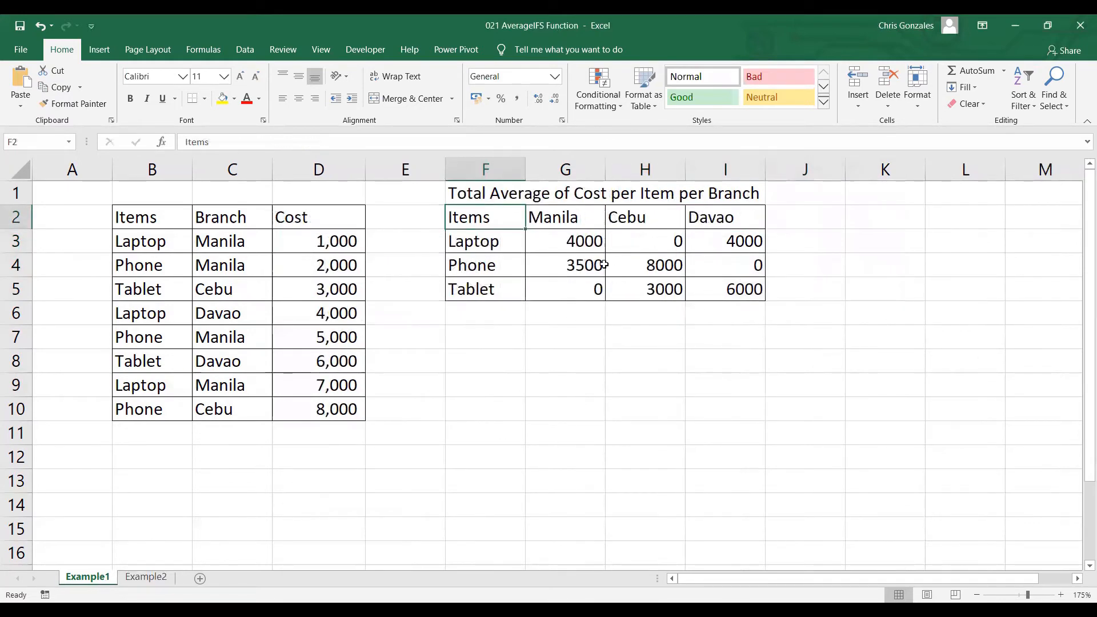
{"action": "left_click", "coordinate": [160, 574]}
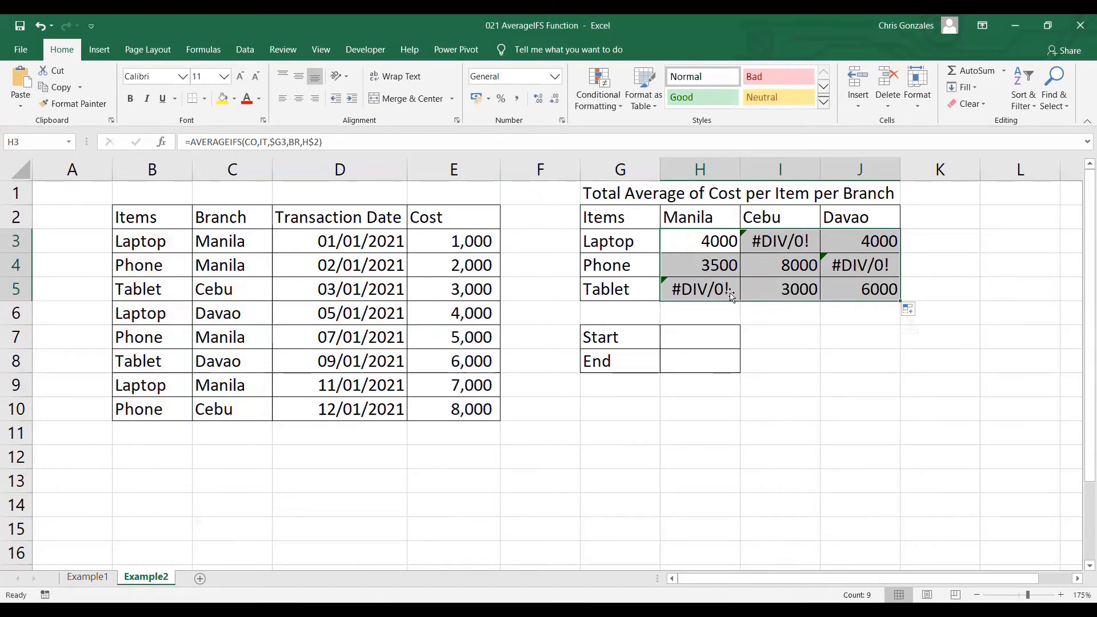
Enter the start date criterion >=1/1/2021 in H7
{"action": "left_click", "coordinate": [716, 334]}
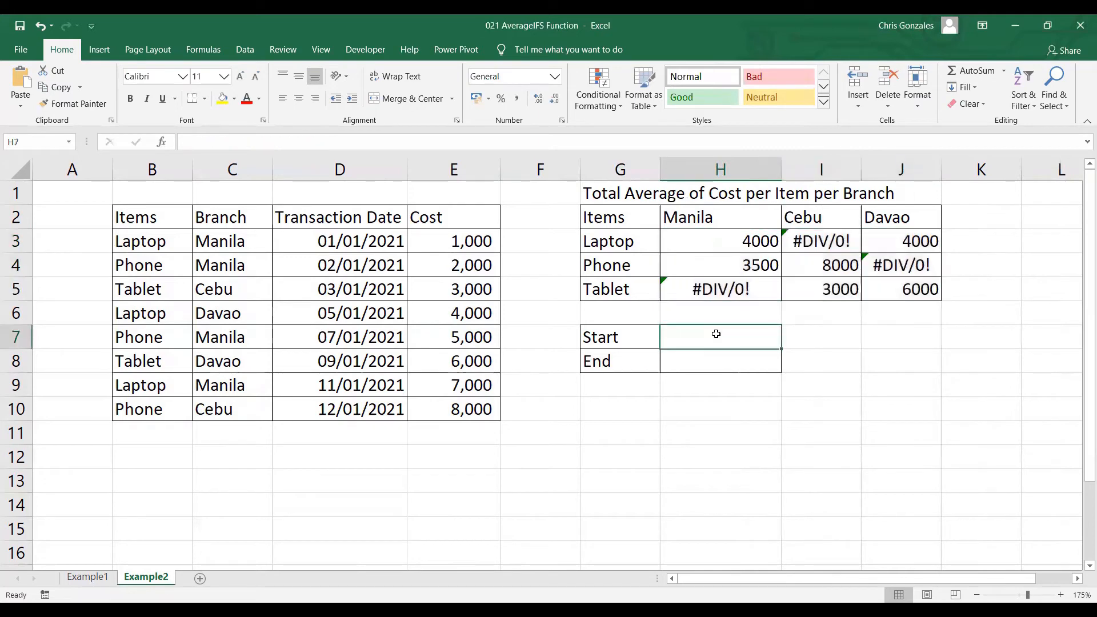
{"action": "type", "text": ">="}
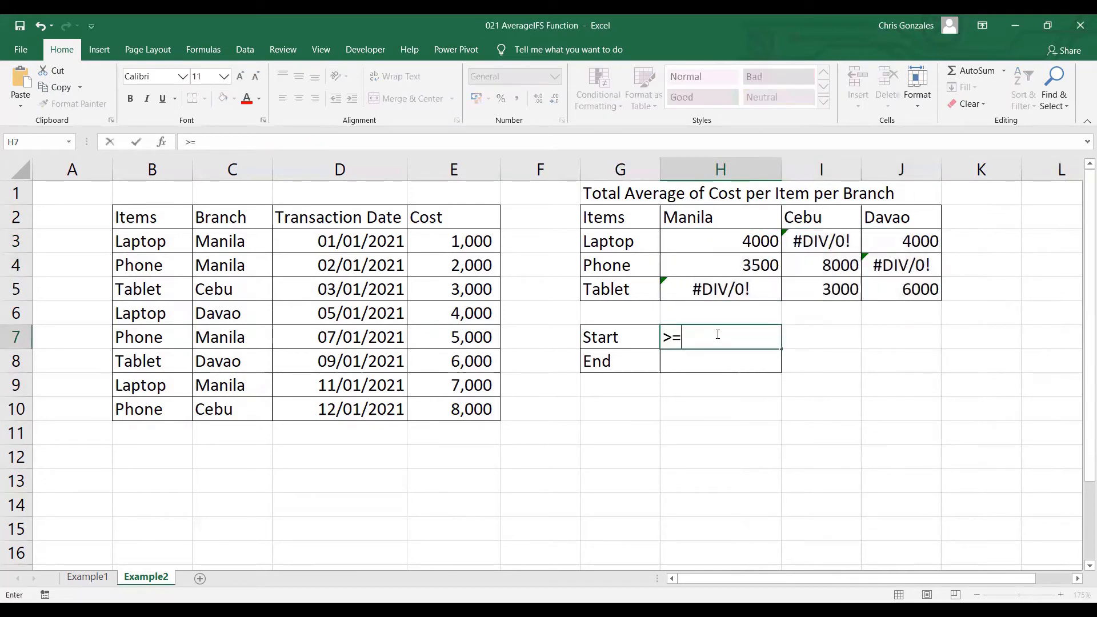
{"action": "type", "text": "1/1/202"}
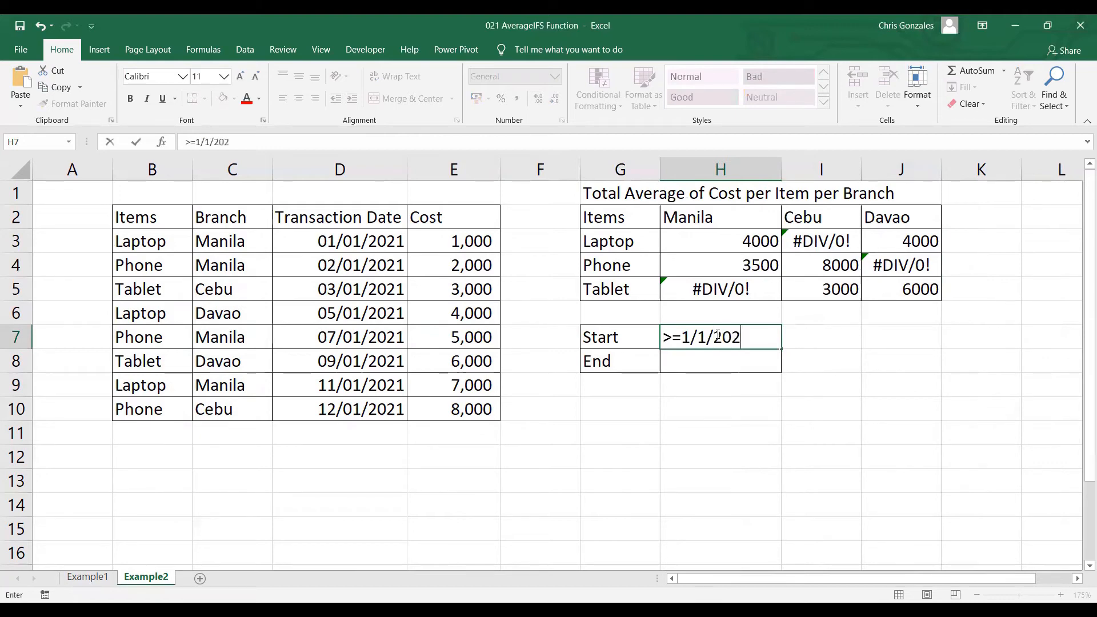
{"action": "type", "text": "1"}
Enter the end date criterion <=3/31/2021 in H8
{"action": "left_click", "coordinate": [694, 363]}
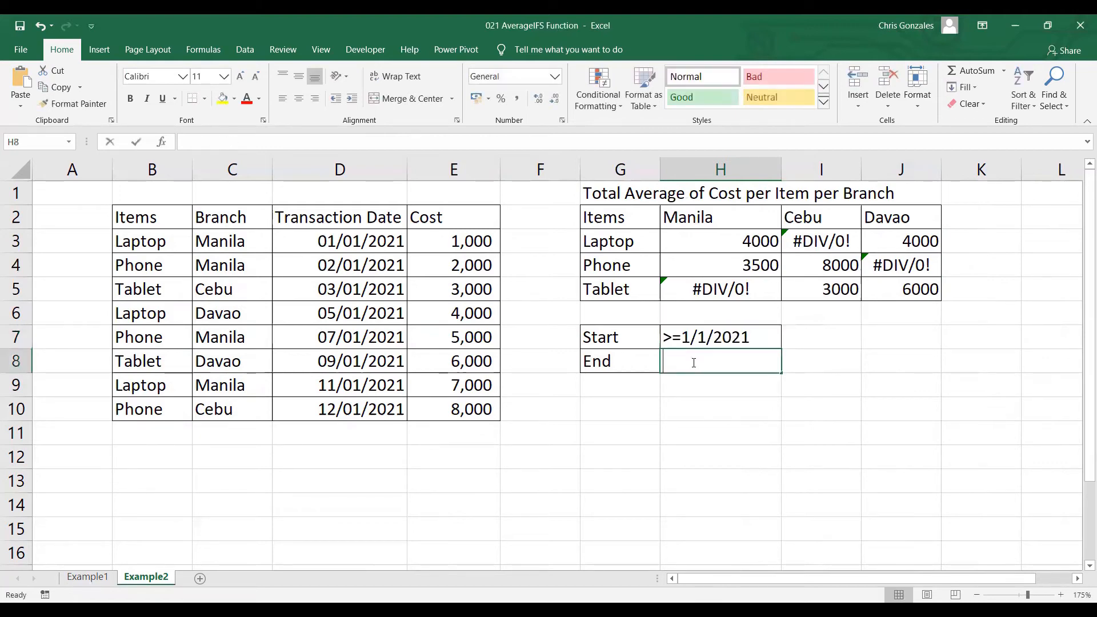
{"action": "type", "text": "<=3/"}
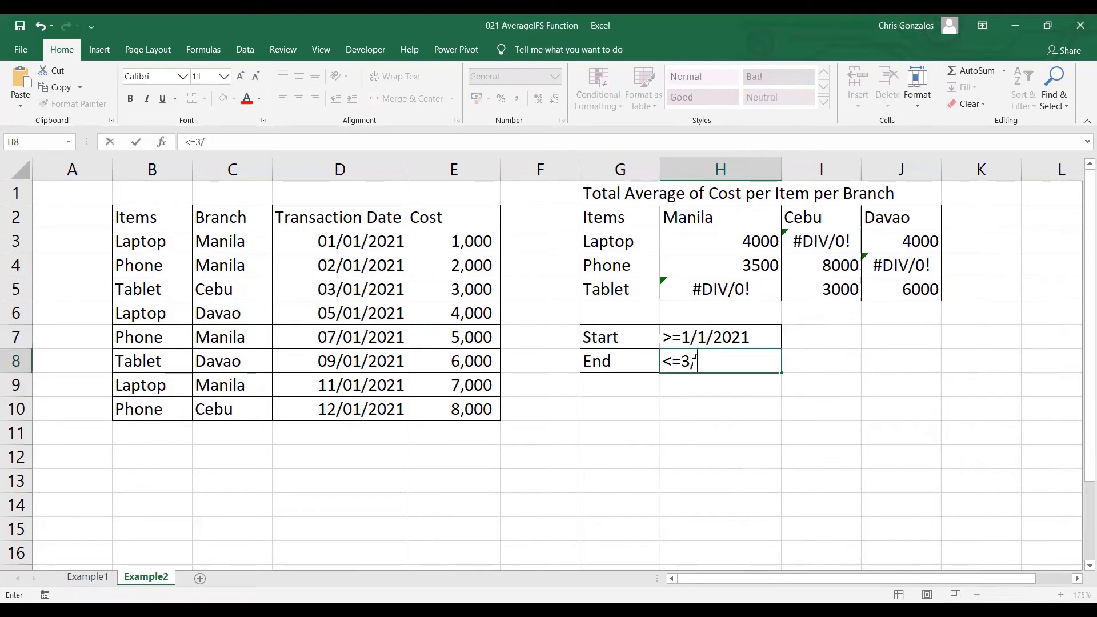
{"action": "type", "text": "31/2021"}
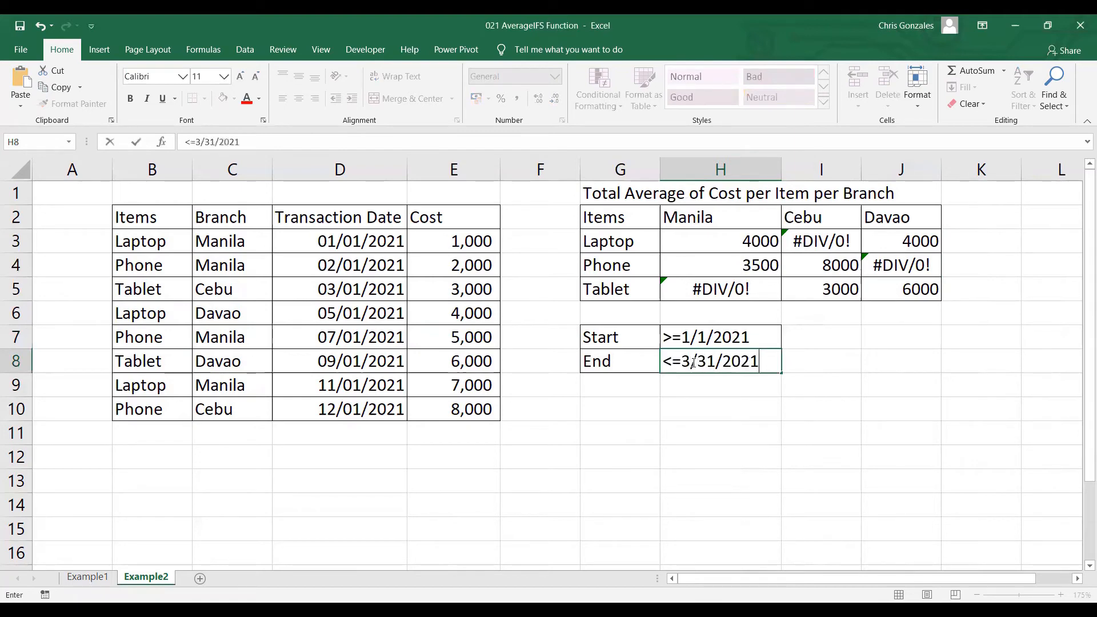
{"action": "key", "text": "Return"}
{"action": "left_click", "coordinate": [687, 410]}
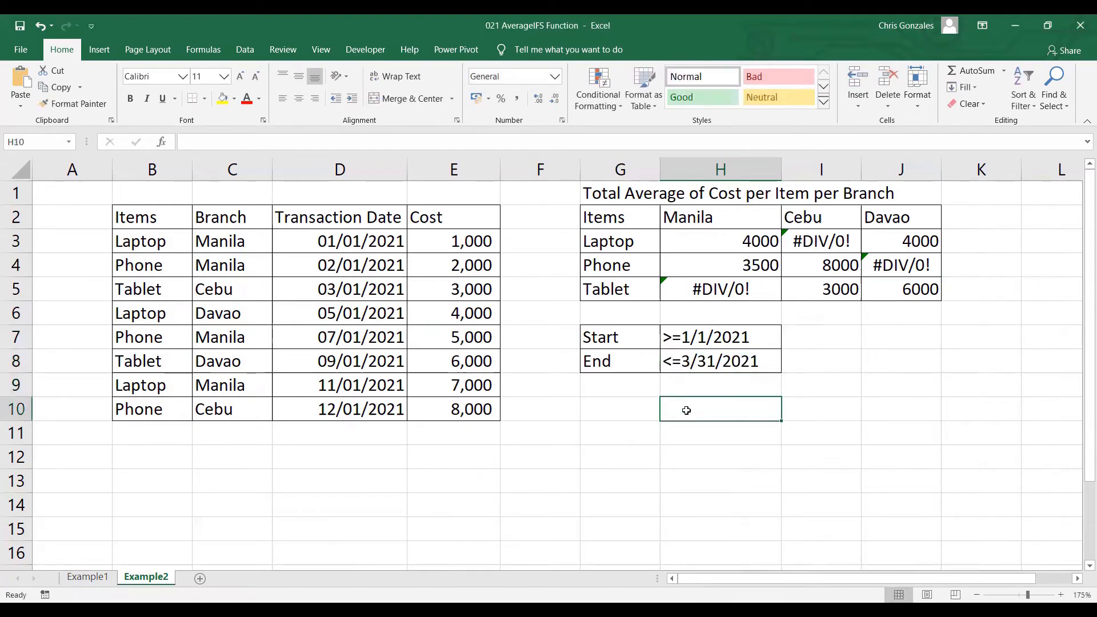
Name the start date criterion cell H7 as START
{"action": "left_click", "coordinate": [704, 337]}
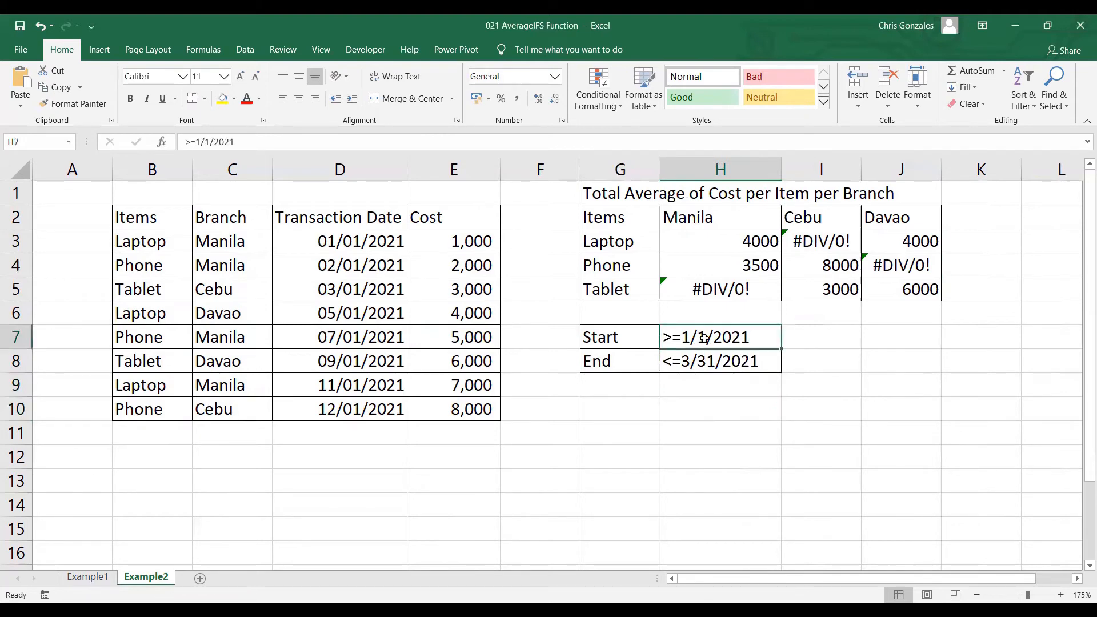
{"action": "left_click", "coordinate": [29, 143]}
{"action": "type", "text": "START"}
{"action": "key", "text": "Return"}
Name the end date criterion cell H8 as END
{"action": "left_click", "coordinate": [680, 366]}
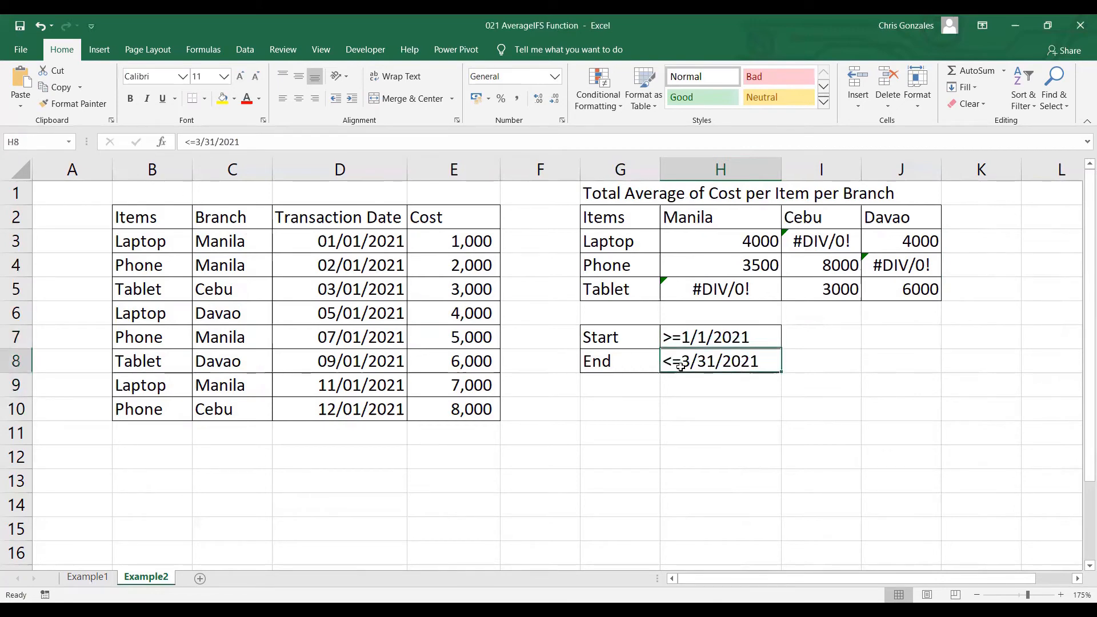
{"action": "left_click", "coordinate": [27, 143]}
{"action": "type", "text": "EN"}
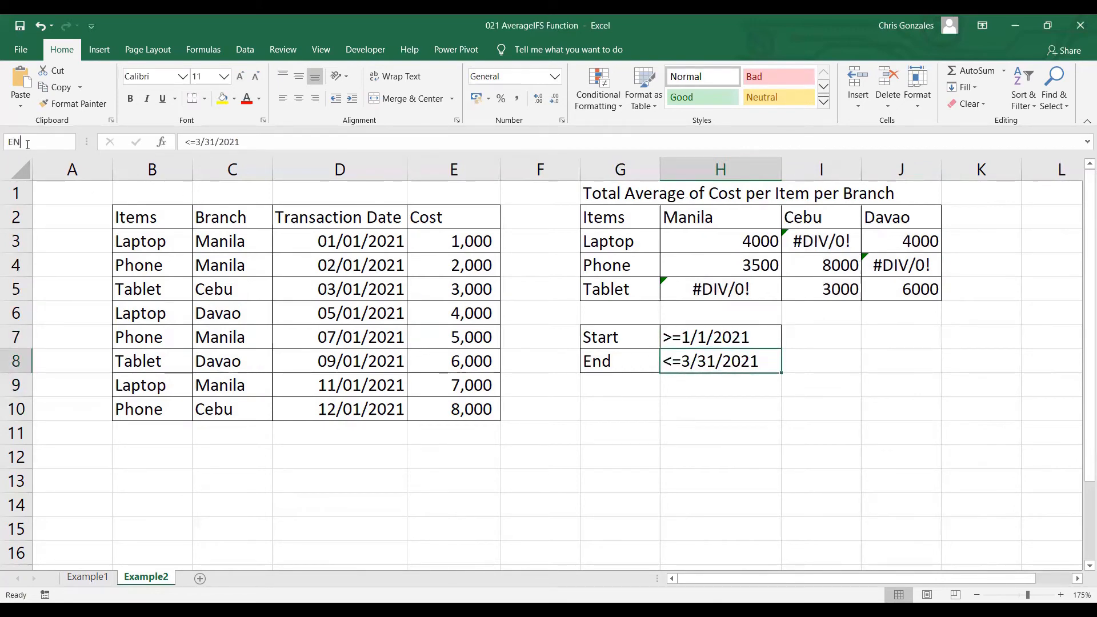
{"action": "type", "text": "D"}
{"action": "key", "text": "Return"}
Check the names assigned to the start and end criterion cells H7 and H8
{"action": "left_click", "coordinate": [701, 339]}
{"action": "left_click", "coordinate": [712, 360]}
{"action": "left_click", "coordinate": [714, 341]}
{"action": "left_click", "coordinate": [718, 360]}
{"action": "left_click", "coordinate": [715, 341]}
{"action": "left_click", "coordinate": [719, 361]}
{"action": "left_click", "coordinate": [718, 338]}
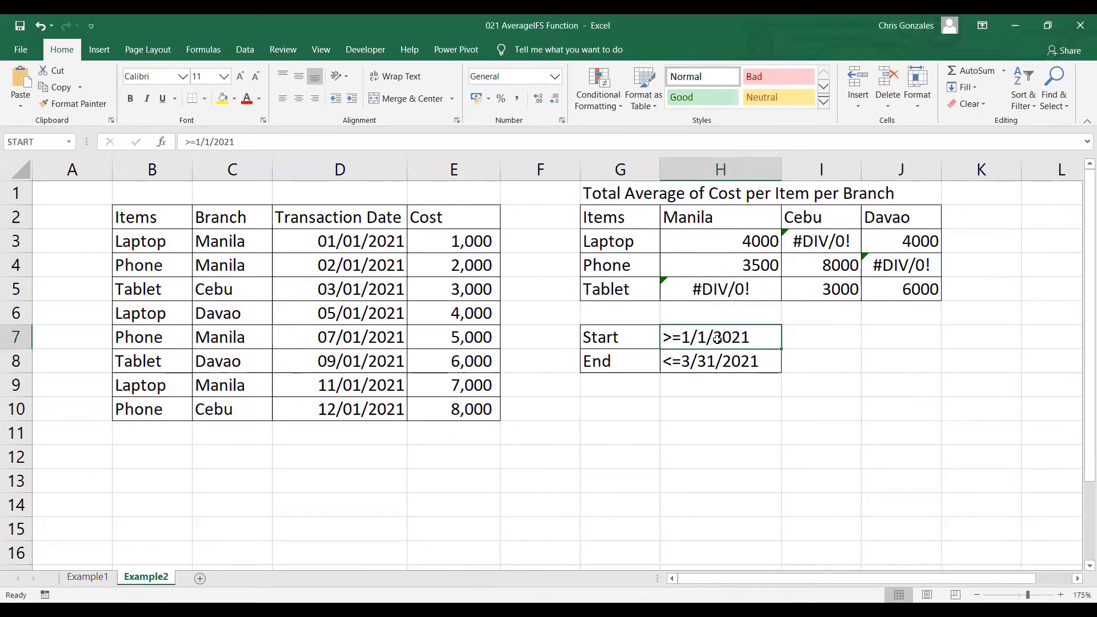
Extend the AVERAGEIFS formula in H3 with the TD range and the START criterion
{"action": "left_click", "coordinate": [747, 242]}
{"action": "double_click", "coordinate": [747, 241]}
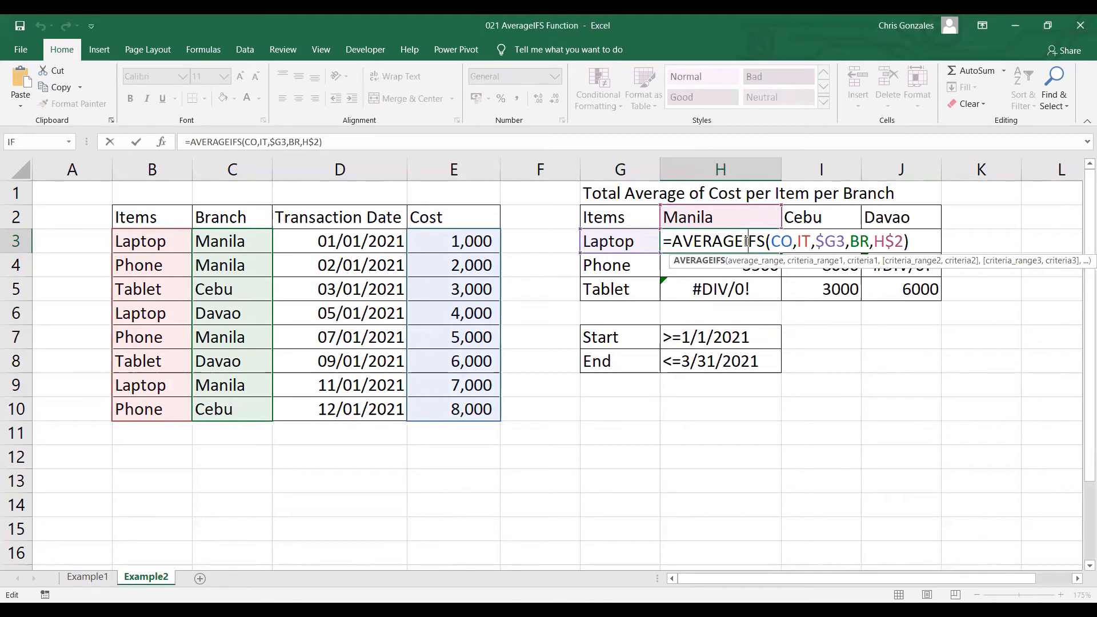
{"action": "left_click", "coordinate": [906, 241]}
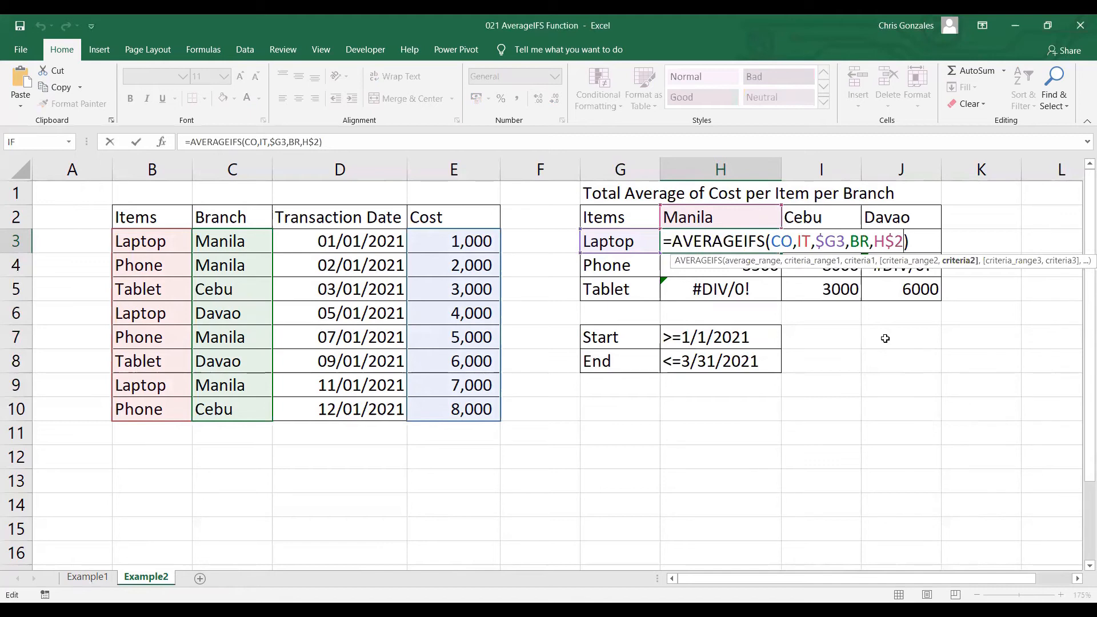
{"action": "type", "text": ","}
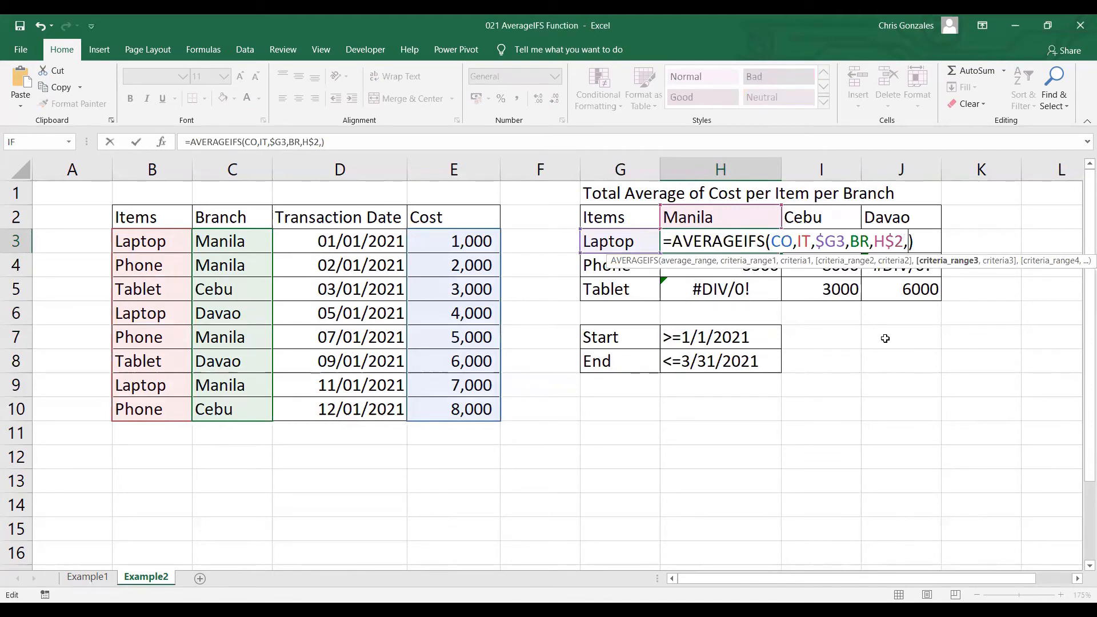
{"action": "type", "text": "TD"}
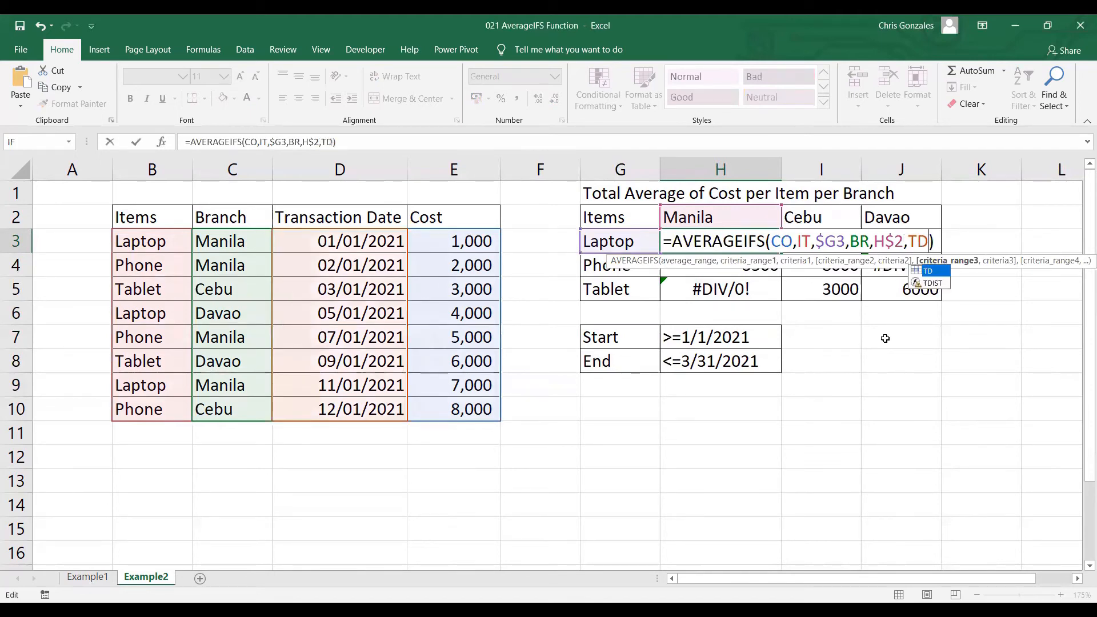
{"action": "type", "text": ","}
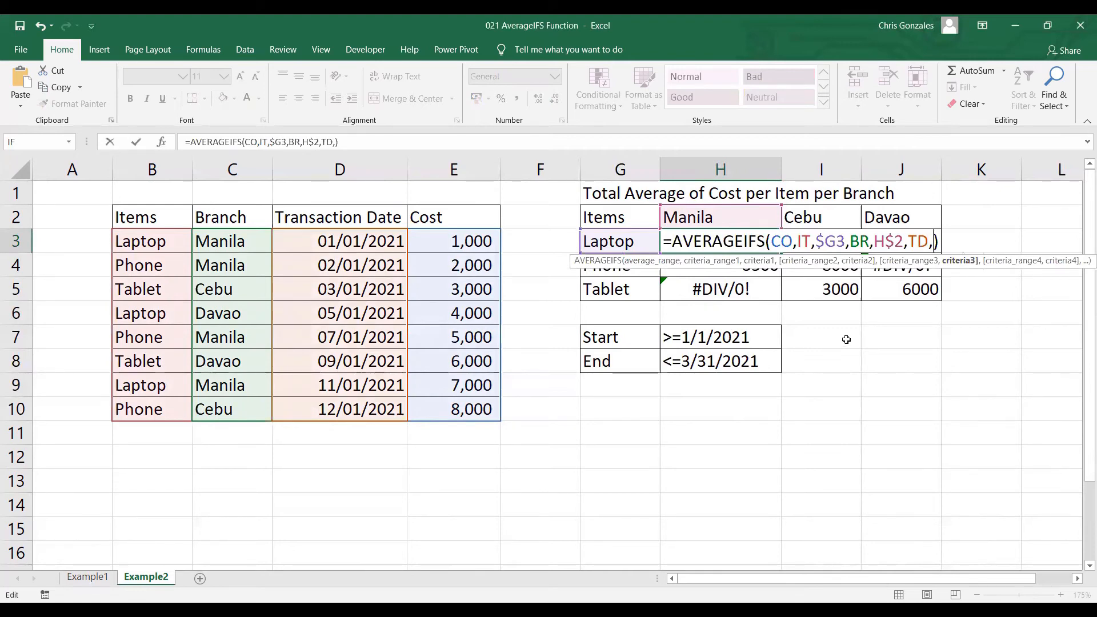
{"action": "type", "text": "START"}
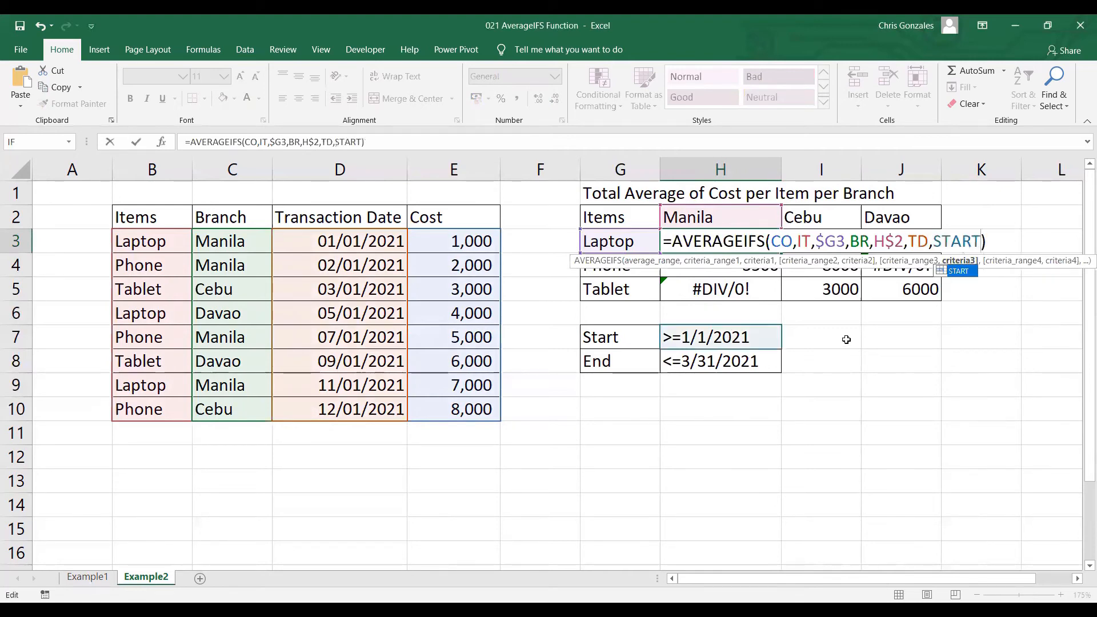
{"action": "type", "text": ","}
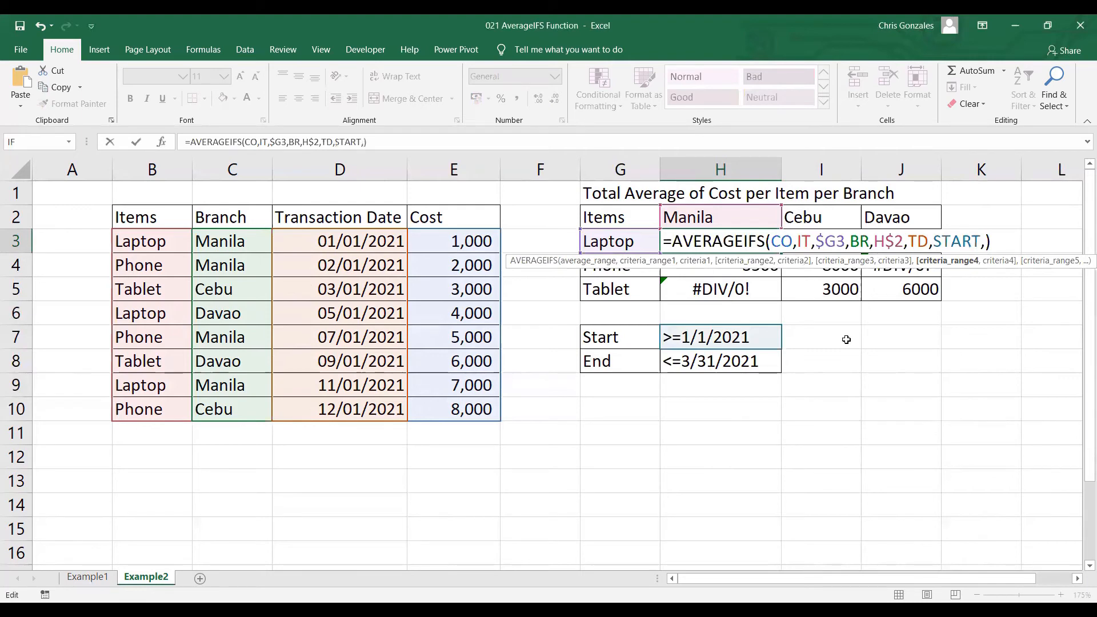
{"action": "type", "text": "TD"}
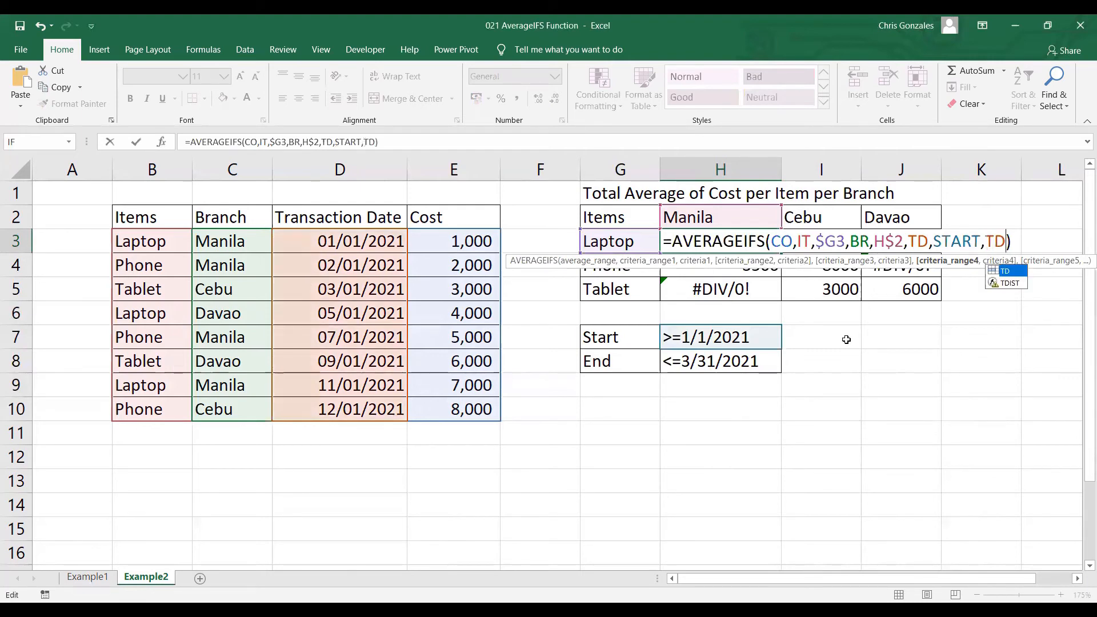
{"action": "type", "text": ",END"}
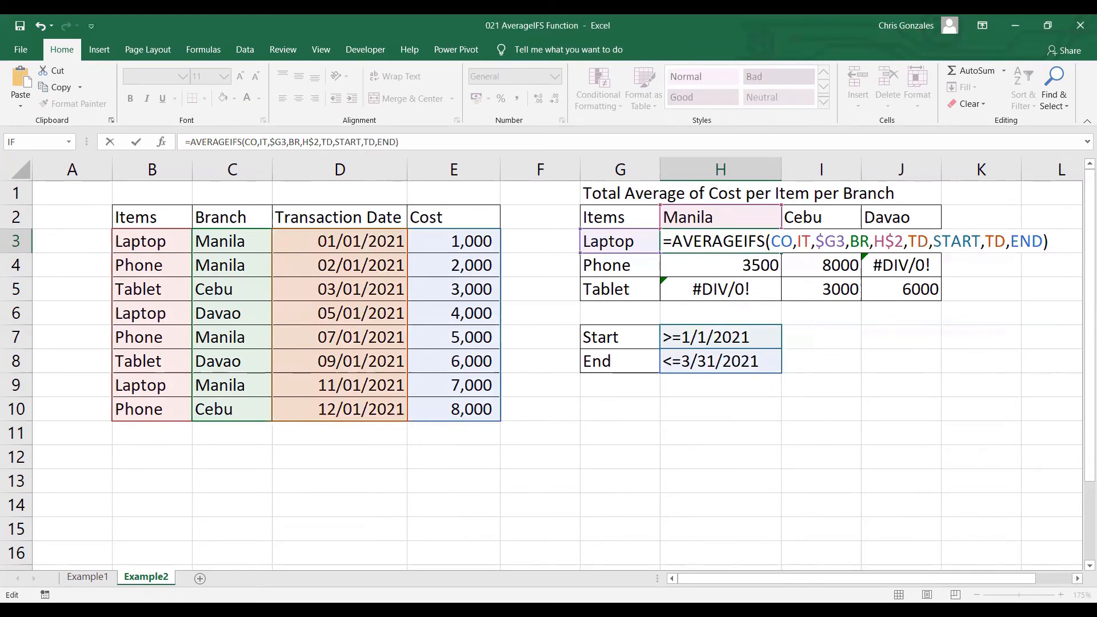
Wrap the AVERAGEIFS formula in H3 in IFERROR with 0 as the error value and commit it
{"action": "left_click", "coordinate": [1078, 578]}
{"action": "scroll", "coordinate": [519, 383], "scroll_direction": "right", "scroll_amount": 3}
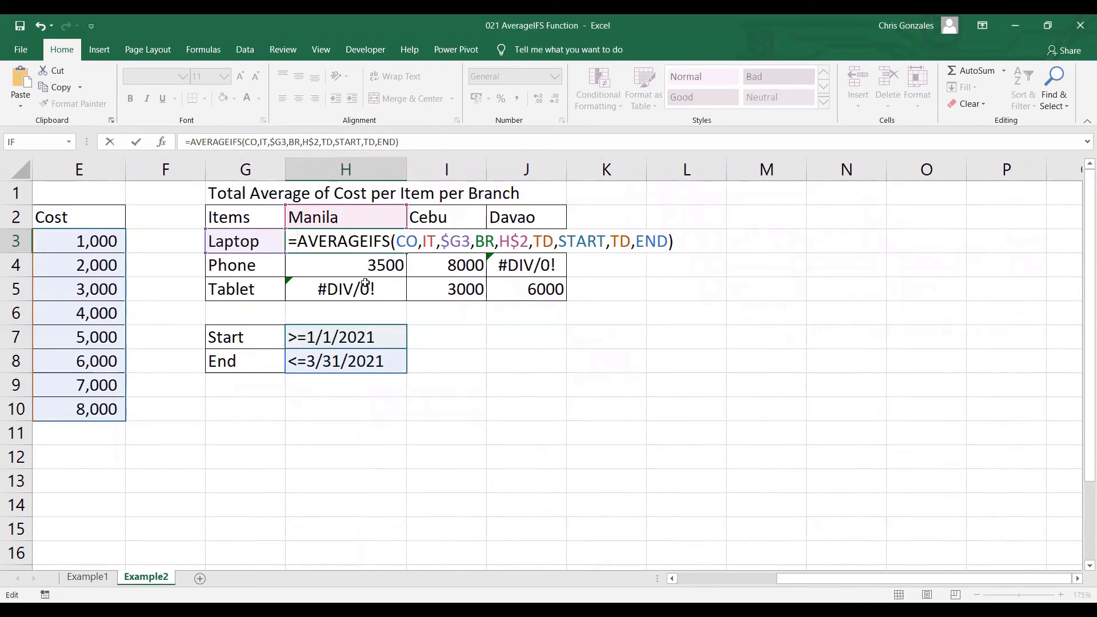
{"action": "type", "text": "IFERROR"}
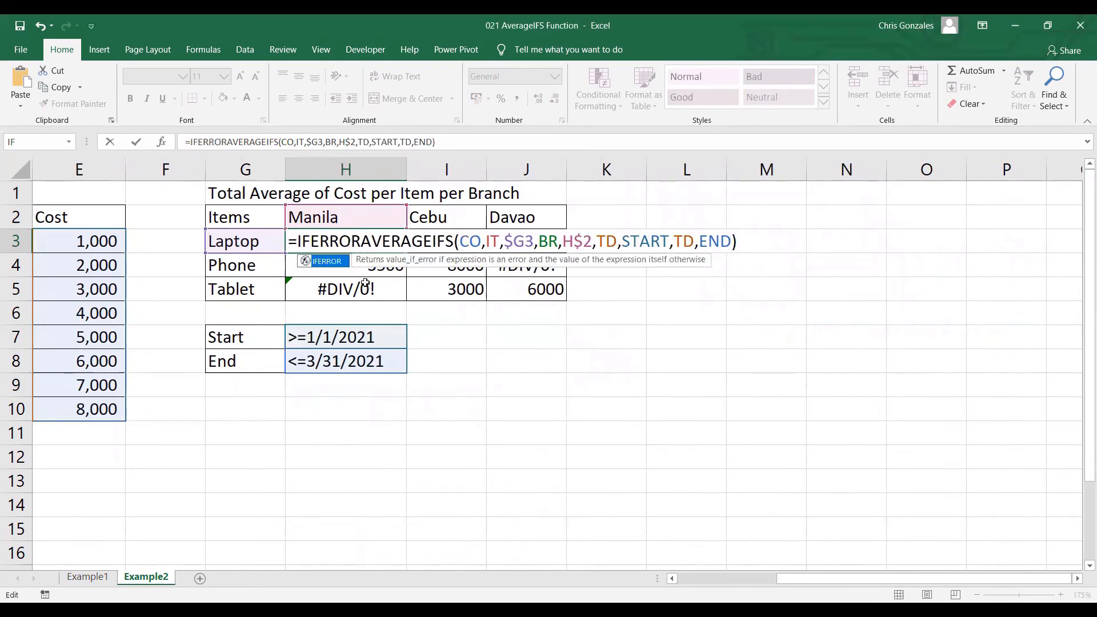
{"action": "type", "text": "("}
{"action": "left_click", "coordinate": [749, 245]}
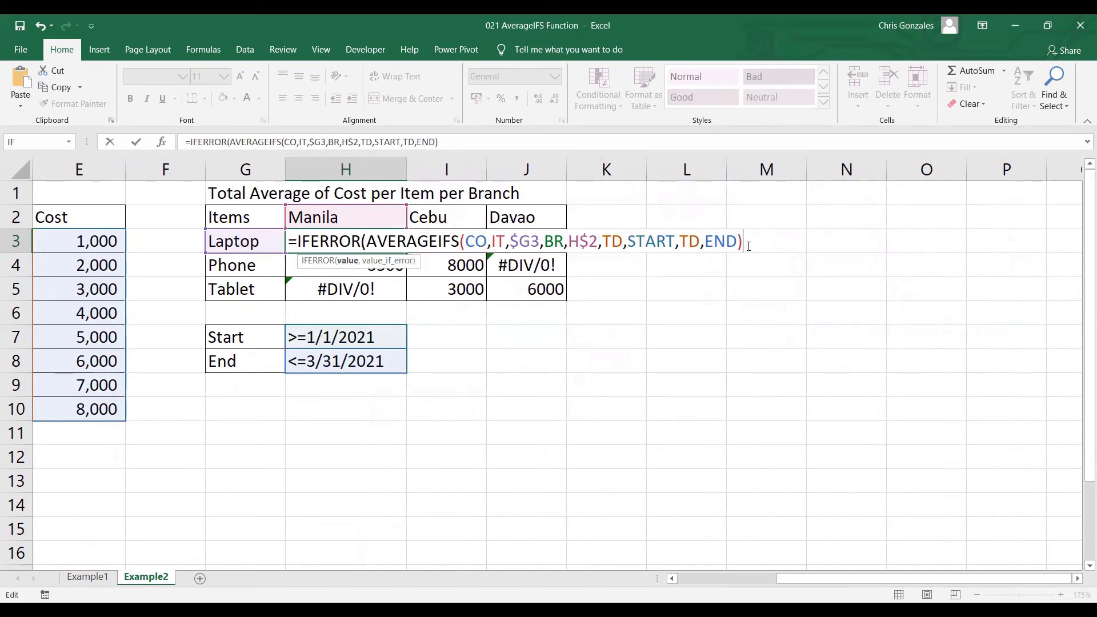
{"action": "type", "text": ",0)"}
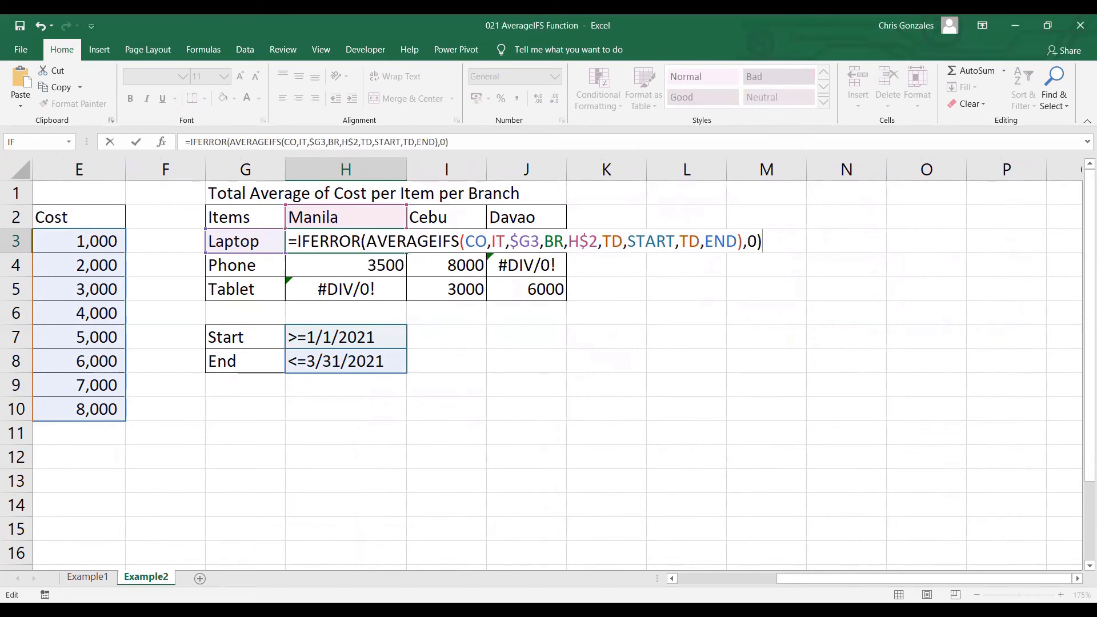
{"action": "left_click_drag", "start_coordinate": [854, 578], "coordinate": [774, 579]}
{"action": "left_click", "coordinate": [674, 579]}
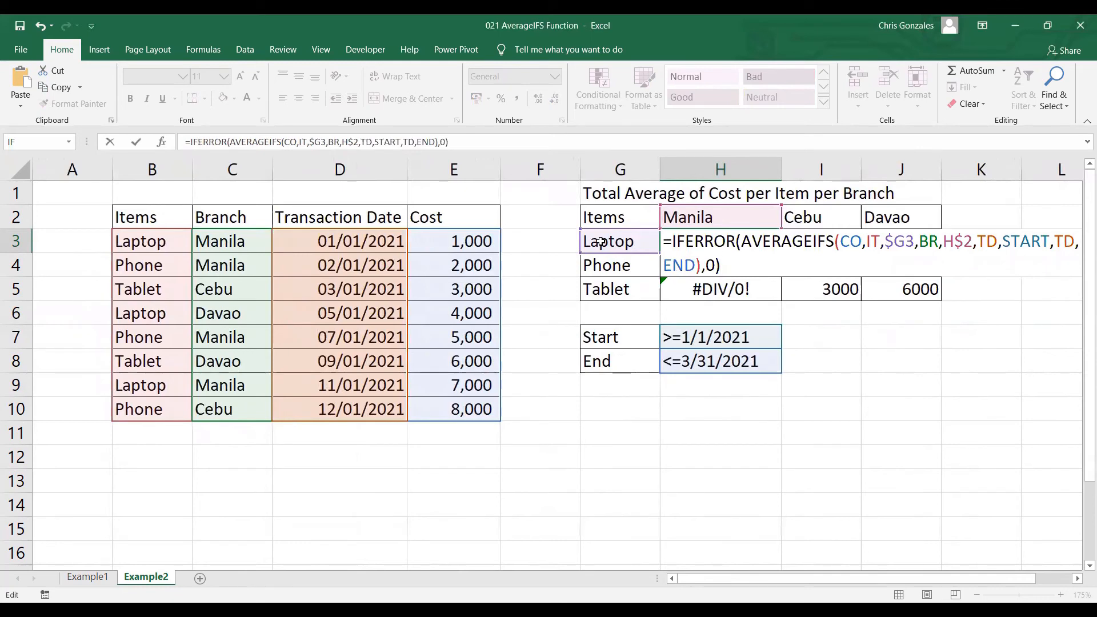
{"action": "key", "text": "Return"}
Narrow the empty column F between the two tables and review the full formula in H3
{"action": "left_click", "coordinate": [1078, 578]}
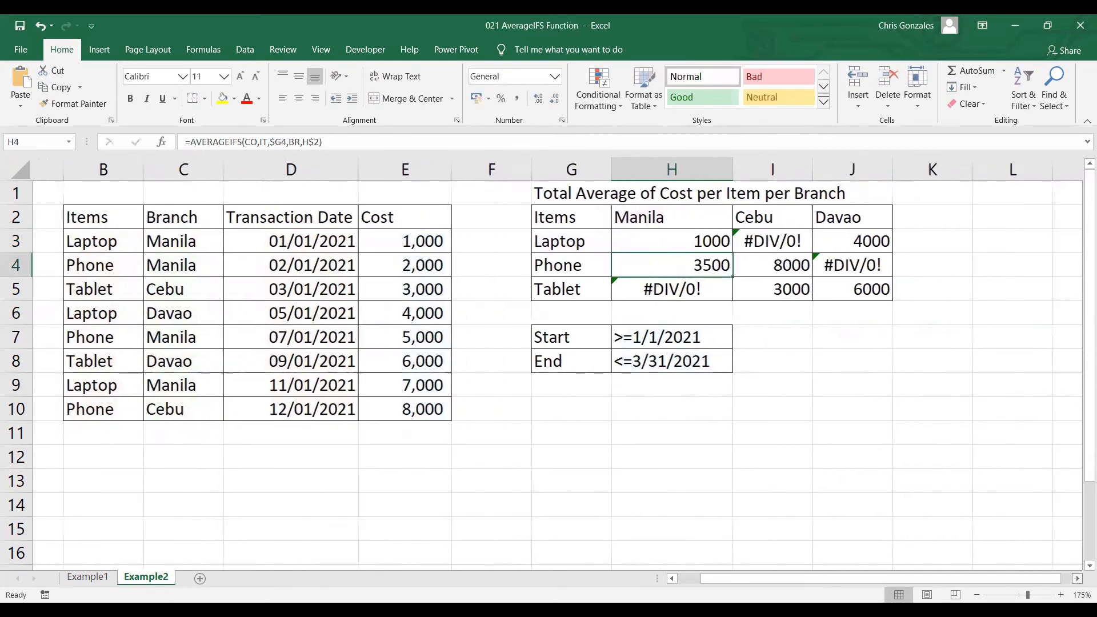
{"action": "left_click_drag", "start_coordinate": [499, 167], "coordinate": [459, 167]}
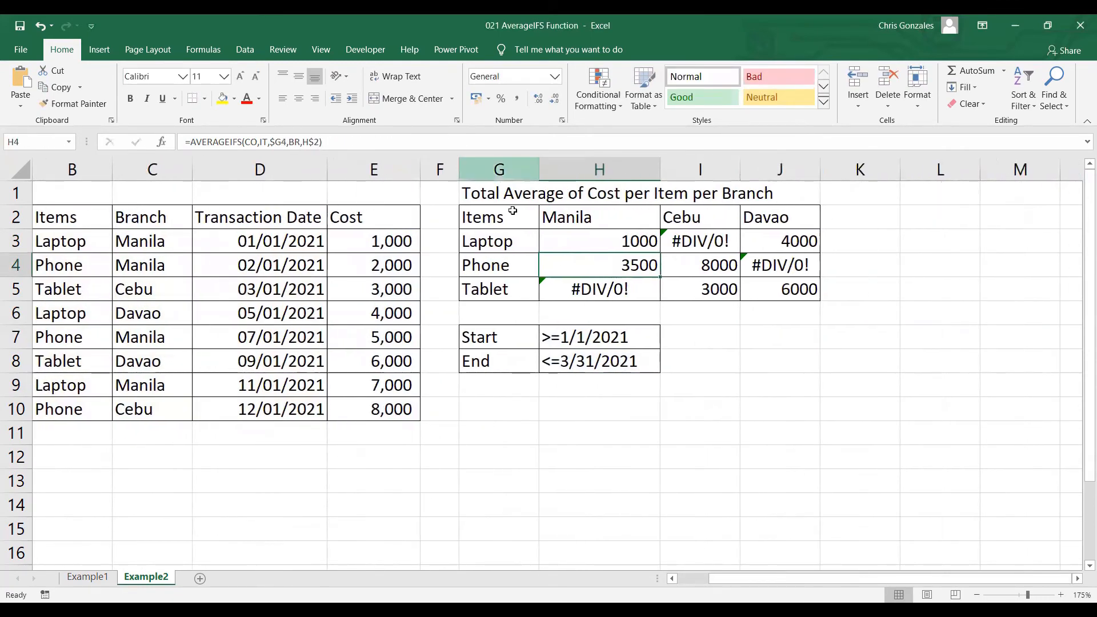
{"action": "double_click", "coordinate": [588, 239]}
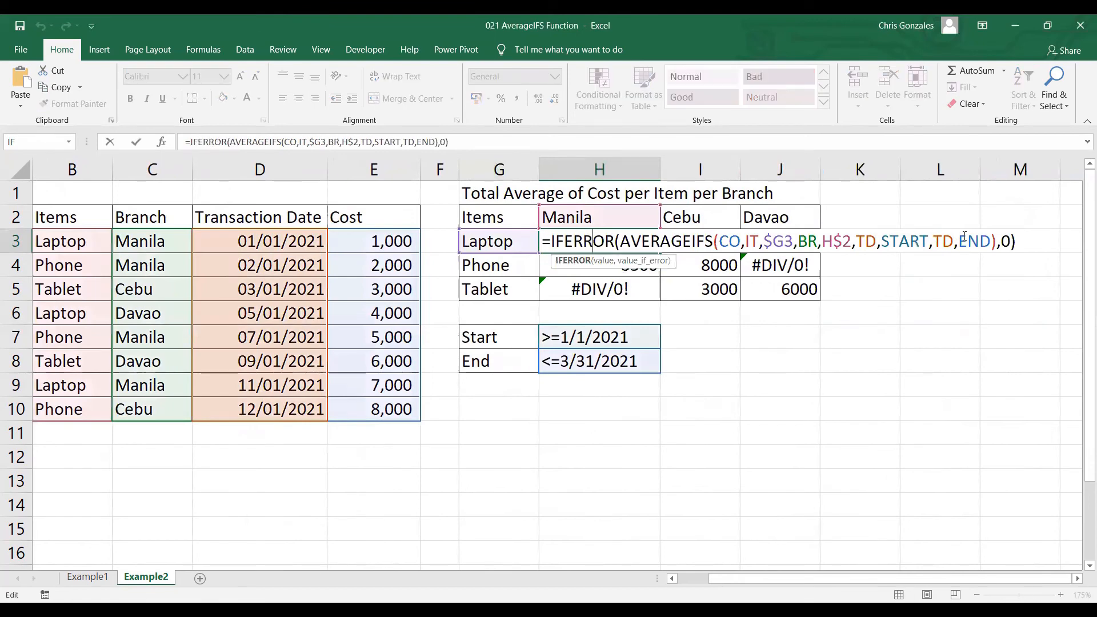
{"action": "left_click", "coordinate": [1018, 241]}
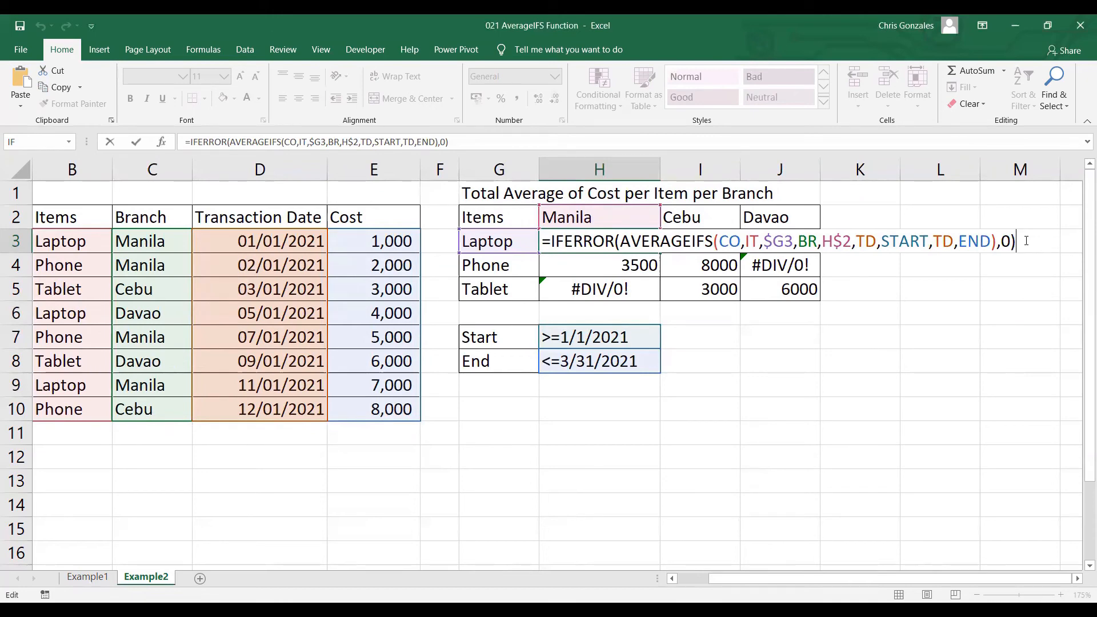
{"action": "key", "text": "ctrl+Return"}
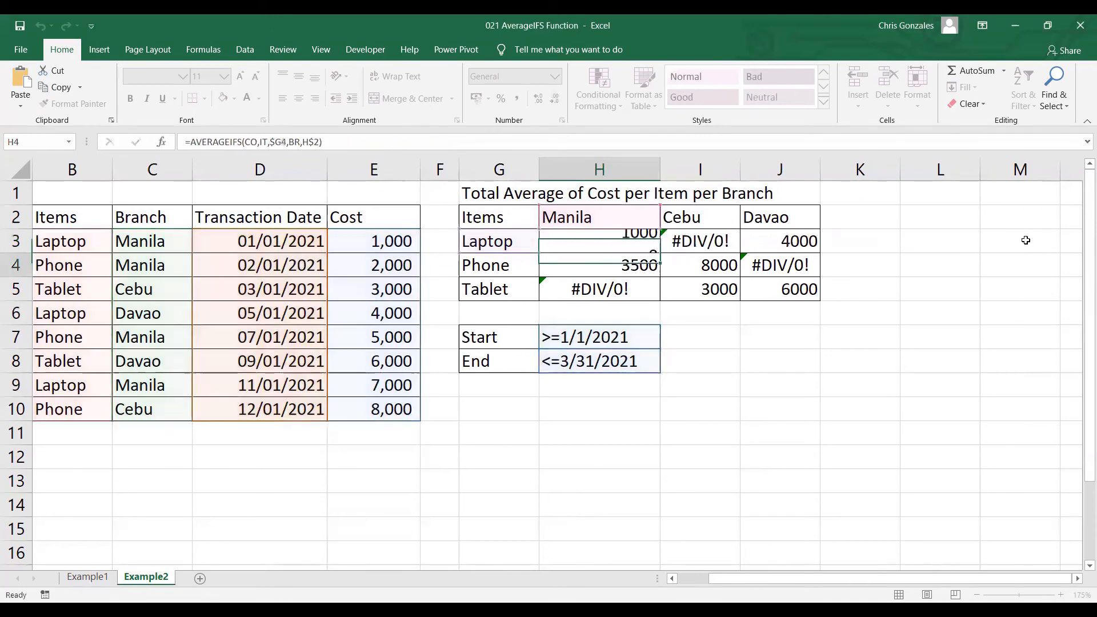
Fill the H3 formula across to J3 and down through row 5 of the averages table
{"action": "left_click_drag", "start_coordinate": [661, 252], "coordinate": [820, 252]}
{"action": "left_click", "coordinate": [829, 262]}
{"action": "left_click", "coordinate": [822, 252]}
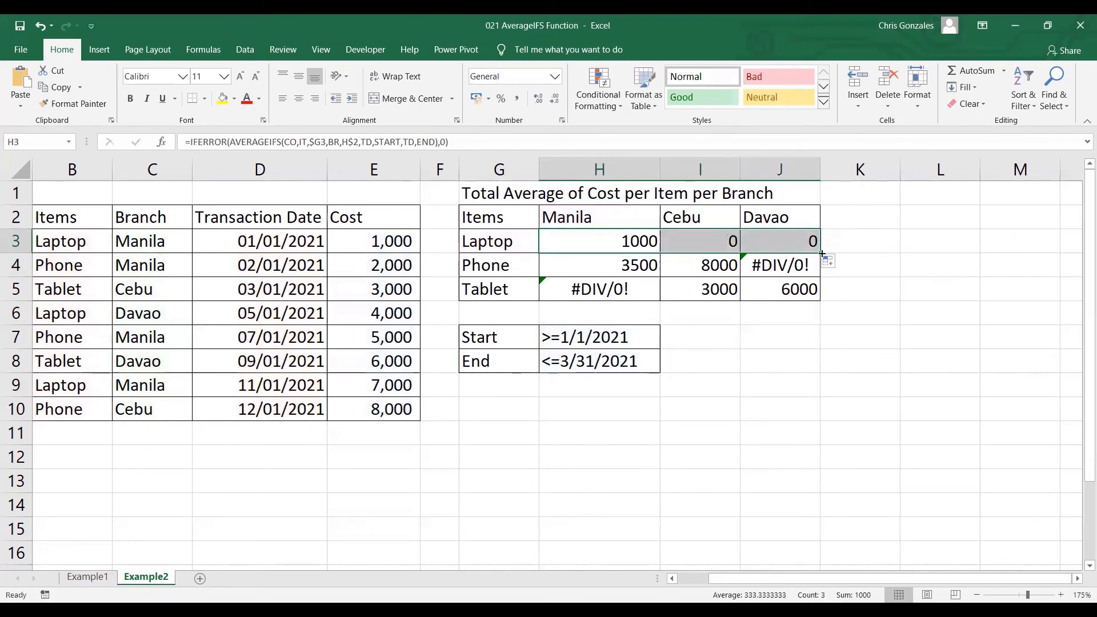
{"action": "double_click", "coordinate": [821, 253]}
Check the Manila laptop average in H3 against the transaction dates in D3:D5
{"action": "left_click", "coordinate": [856, 251]}
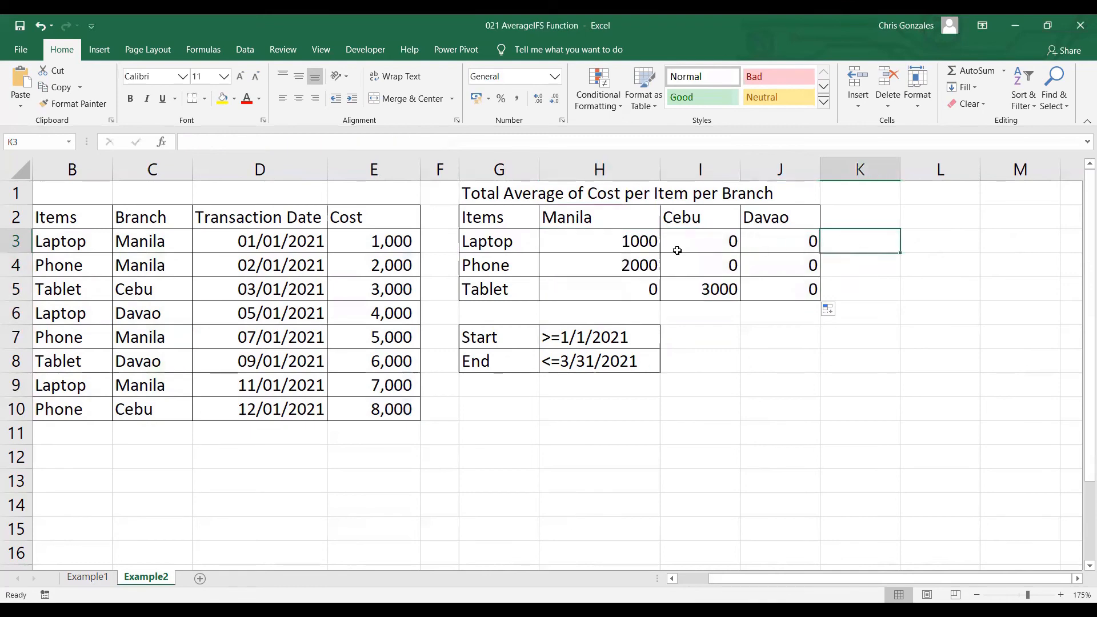
{"action": "left_click", "coordinate": [622, 244]}
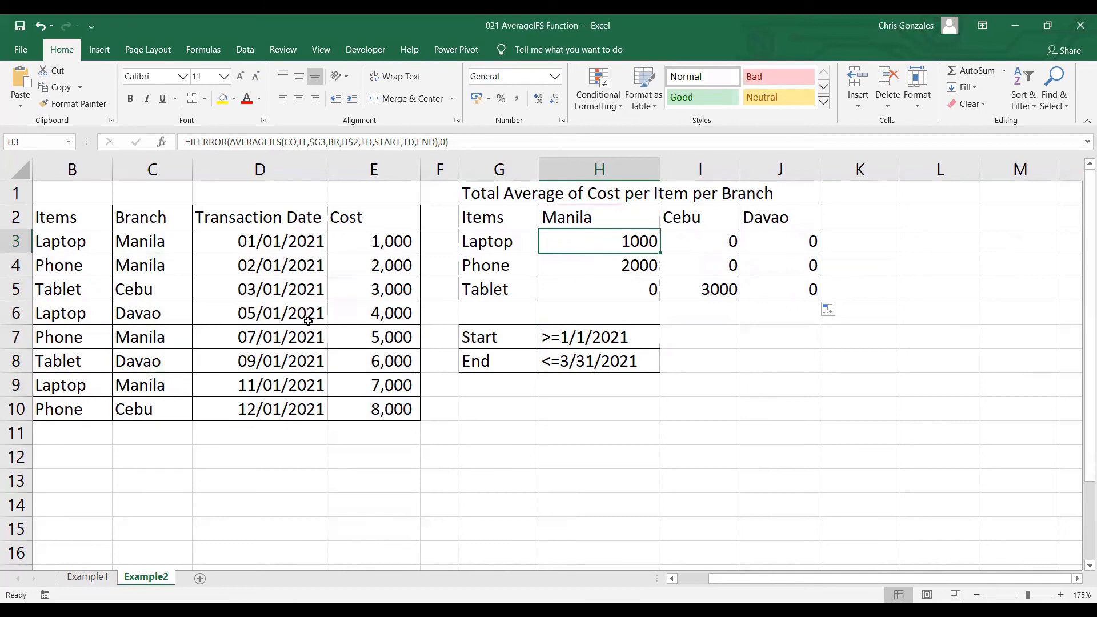
{"action": "left_click_drag", "start_coordinate": [277, 240], "coordinate": [269, 294]}
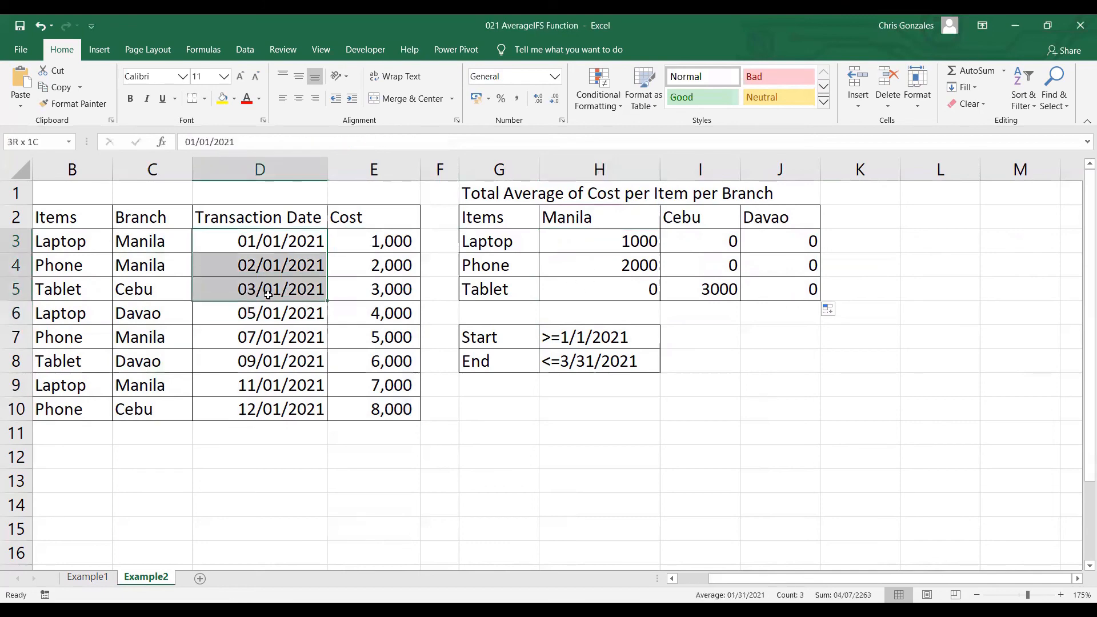
Change the end date criterion in H8 to <=6/30/2021
{"action": "double_click", "coordinate": [570, 361]}
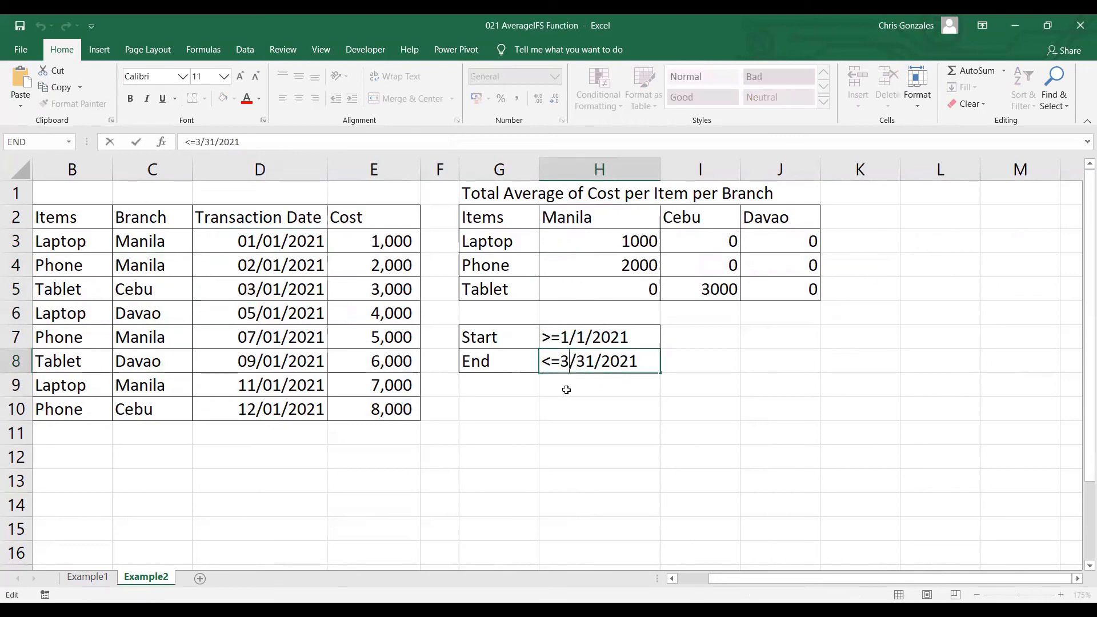
{"action": "key", "text": "BackSpace"}
{"action": "type", "text": "6"}
{"action": "key", "text": "Right"}
{"action": "key", "text": "Right"}
{"action": "key", "text": "Right"}
{"action": "key", "text": "BackSpace"}
{"action": "type", "text": "0"}
{"action": "key", "text": "Return"}
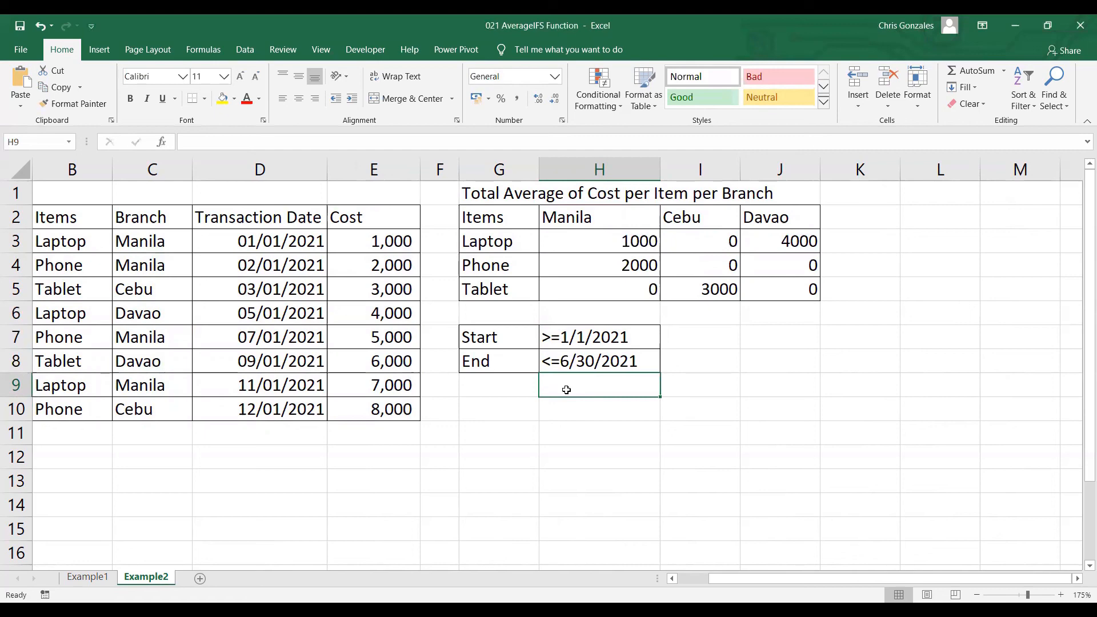
Change the end date criterion in H8 to <=9/30/2021
{"action": "double_click", "coordinate": [570, 363]}
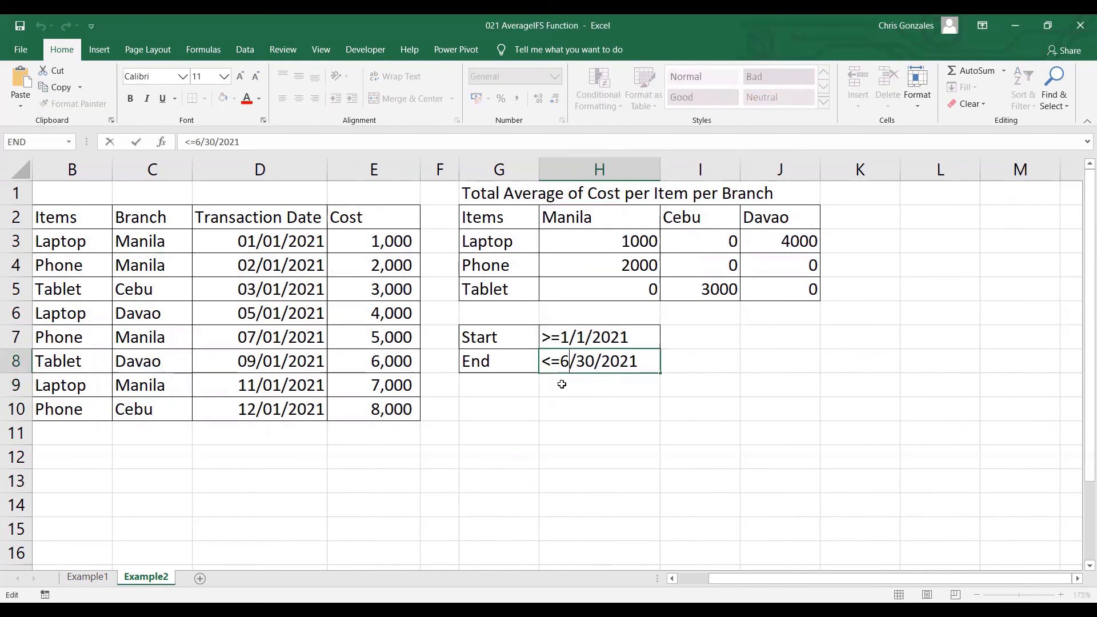
{"action": "key", "text": "BackSpace"}
{"action": "type", "text": "9"}
{"action": "key", "text": "Return"}
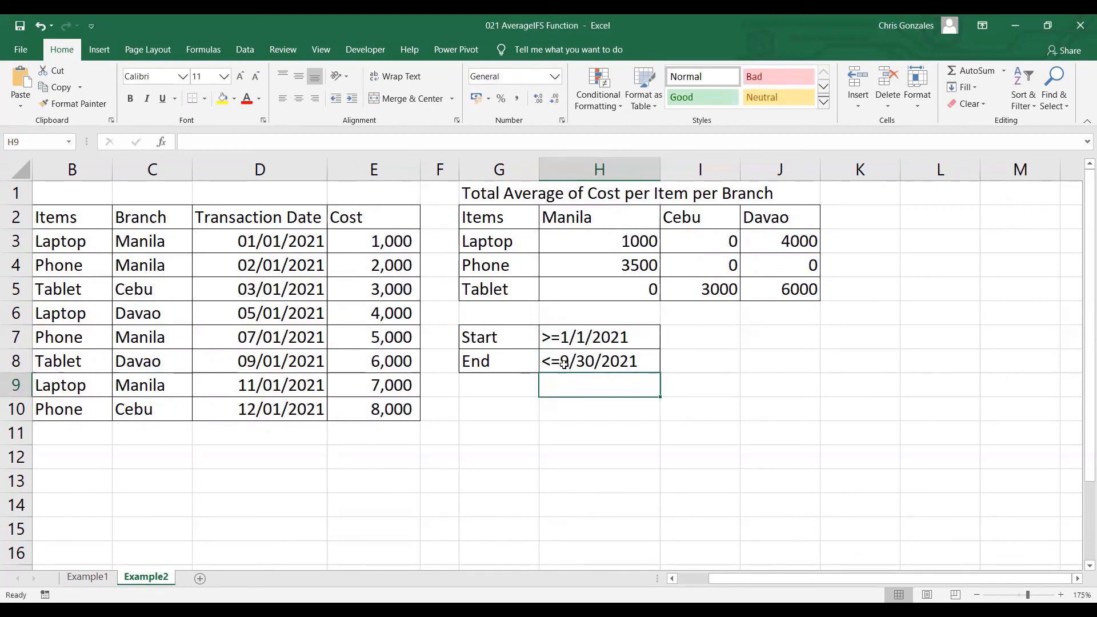
Change the end date criterion in H8 to <=12/31/2021
{"action": "double_click", "coordinate": [566, 361]}
{"action": "key", "text": "BackSpace"}
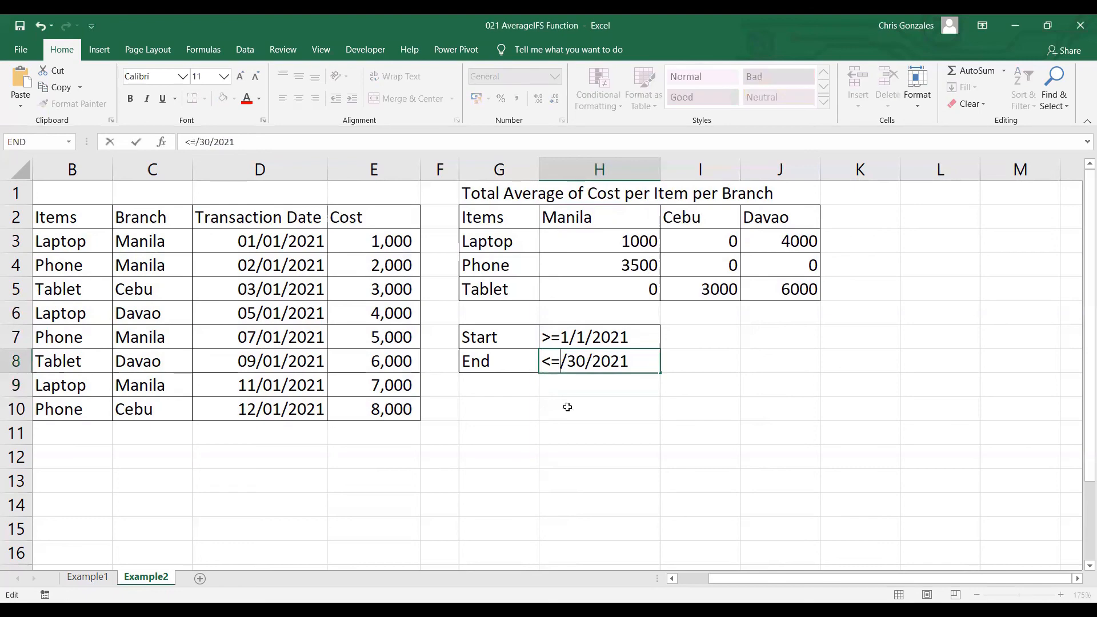
{"action": "type", "text": "12"}
{"action": "key", "text": "Right"}
{"action": "key", "text": "Right"}
{"action": "key", "text": "Right"}
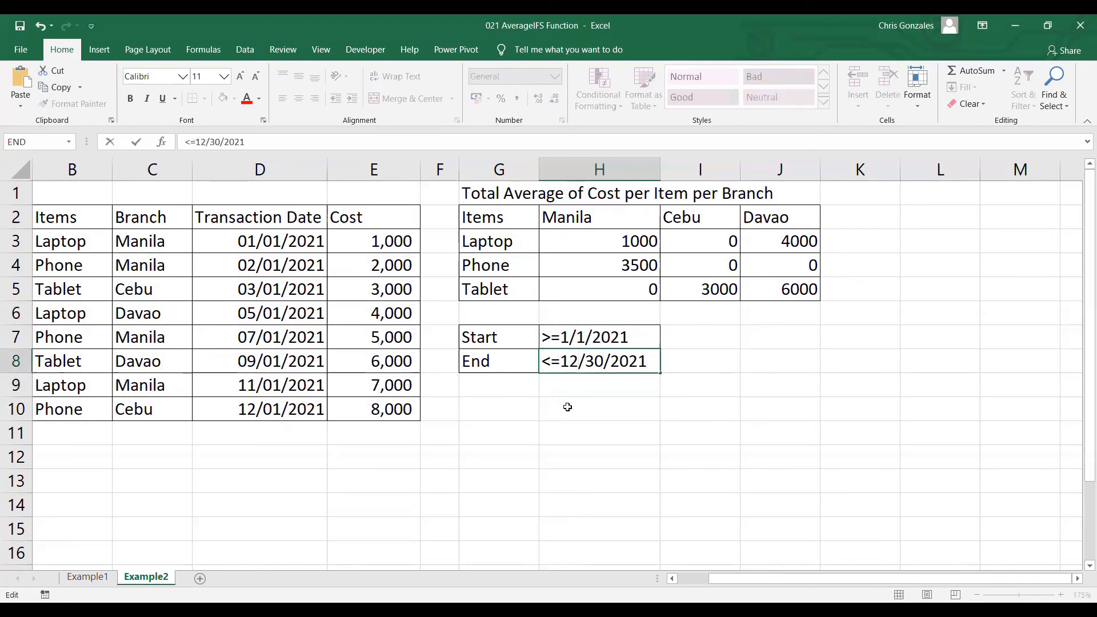
{"action": "key", "text": "BackSpace"}
{"action": "type", "text": "1"}
{"action": "key", "text": "Return"}
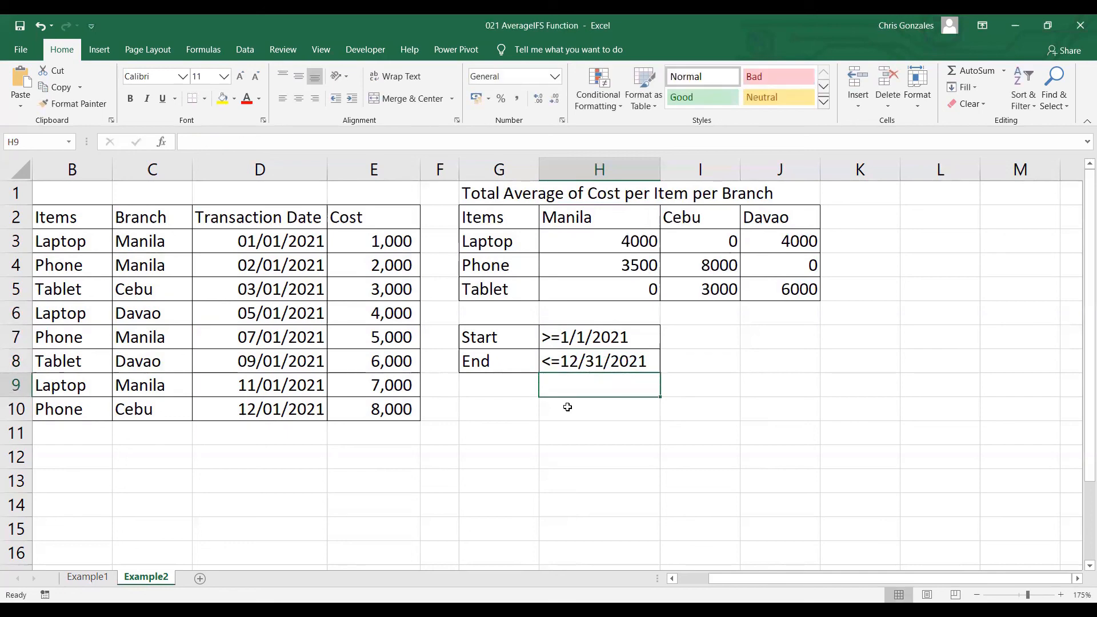